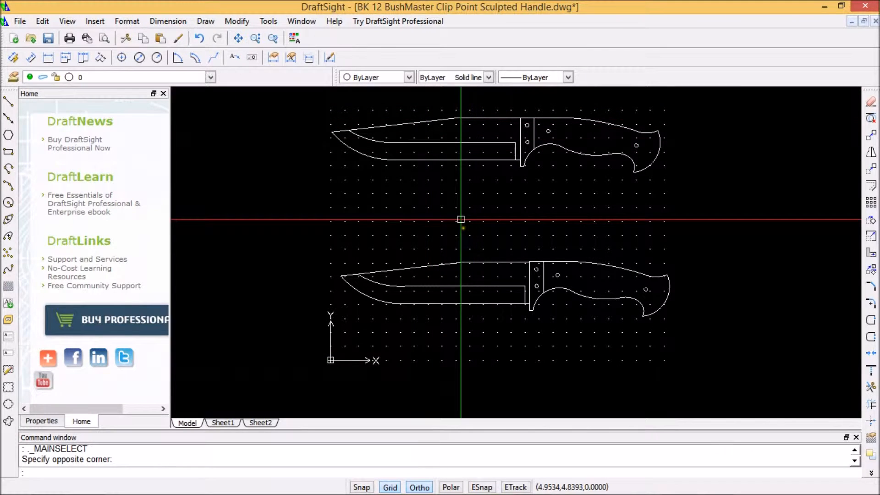
Step: Delete the entire lower copy of the knife drawing
click(317, 236)
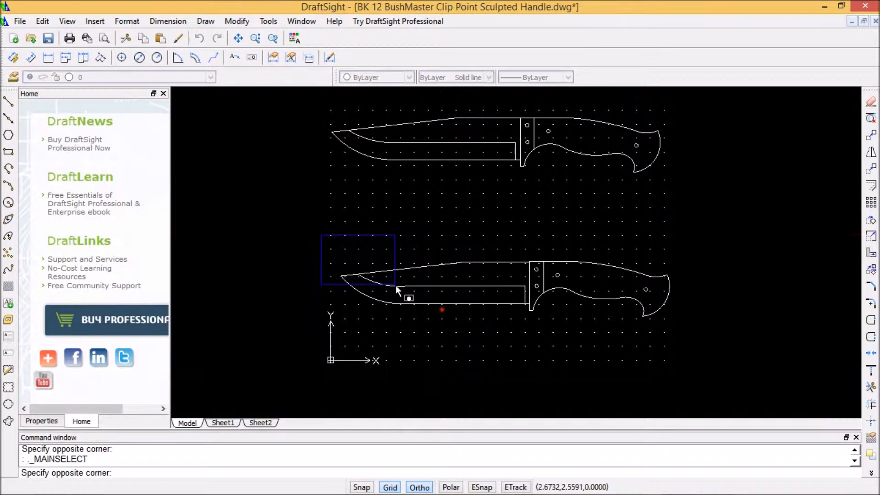
click(728, 345)
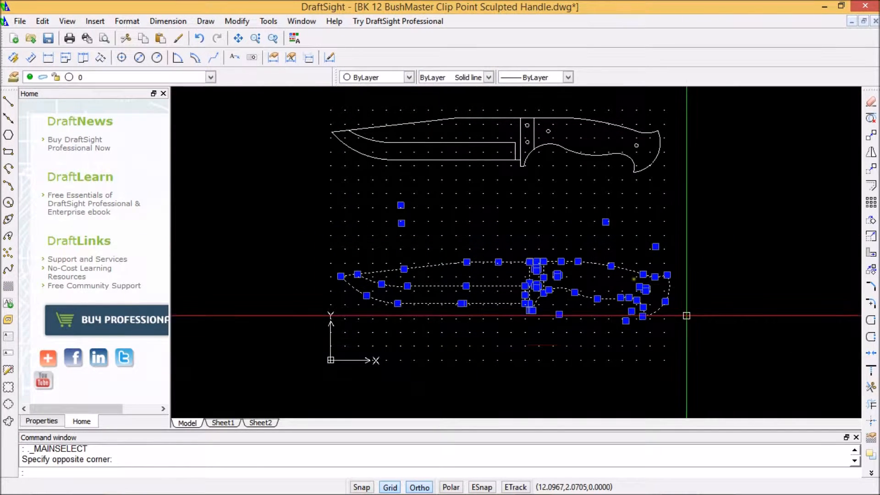
right_click(594, 265)
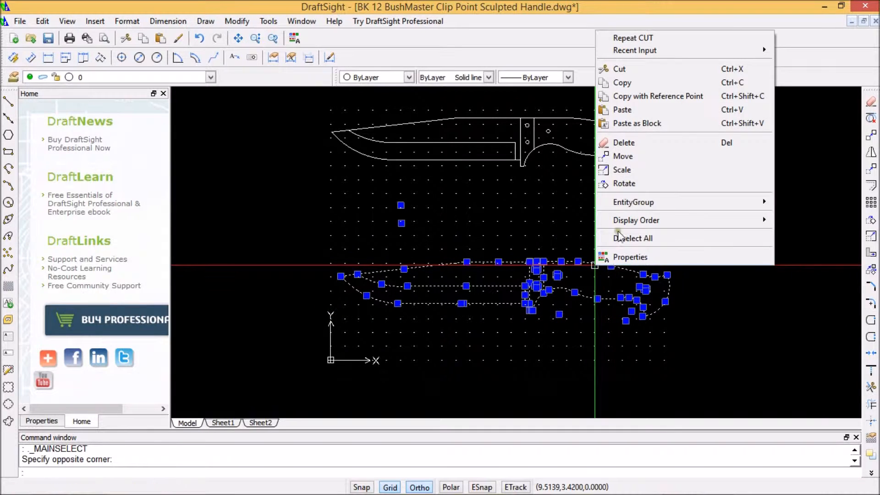
click(634, 144)
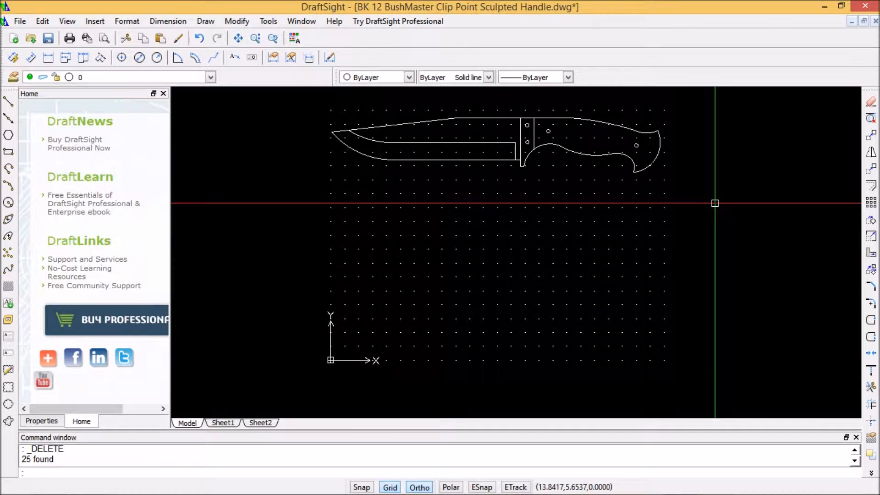
Step: Copy the complete upper knife drawing and paste the duplicate below the original
click(325, 108)
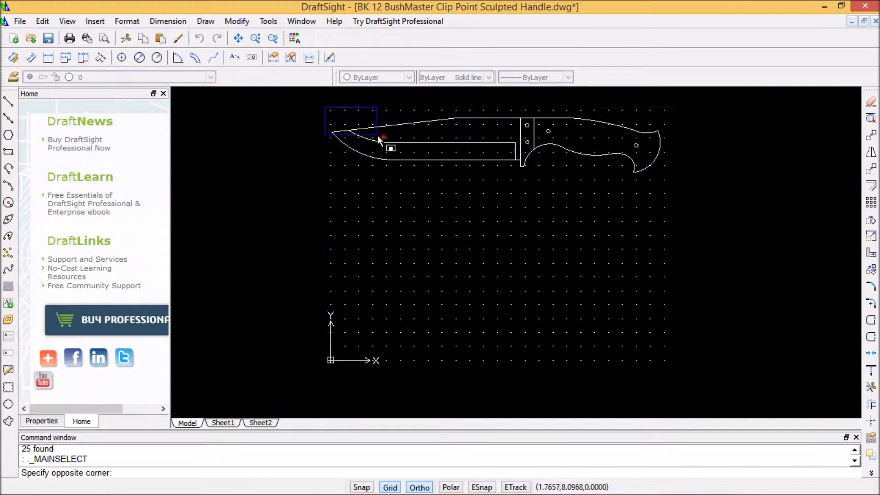
click(679, 198)
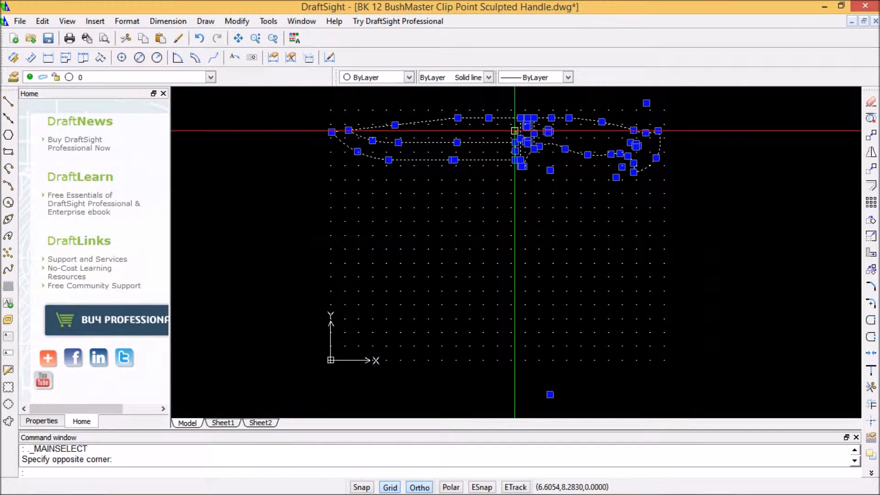
right_click(470, 118)
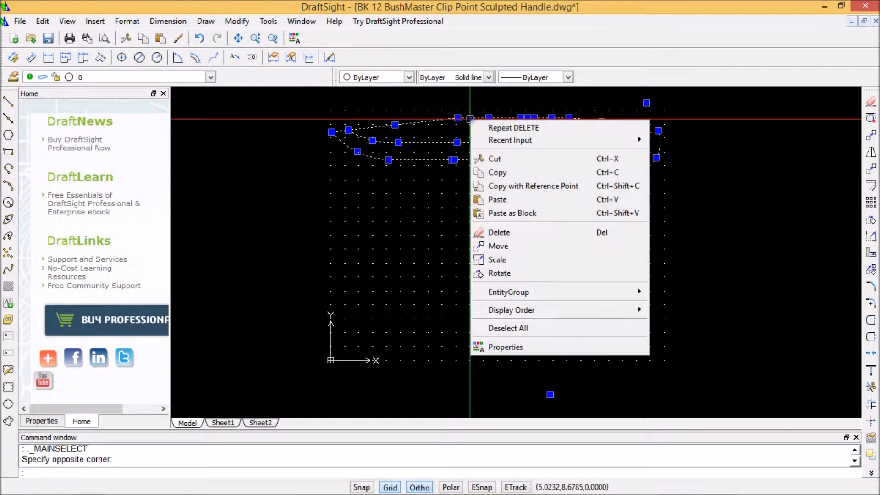
click(496, 173)
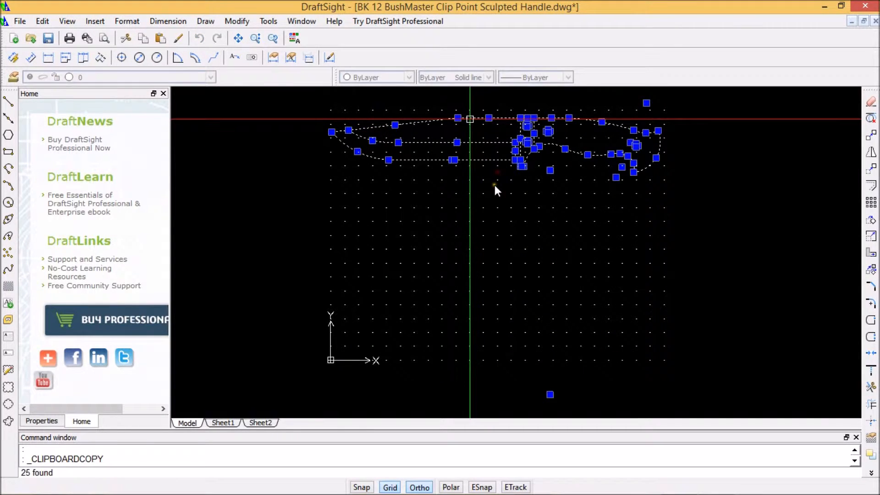
key(Escape)
click(466, 270)
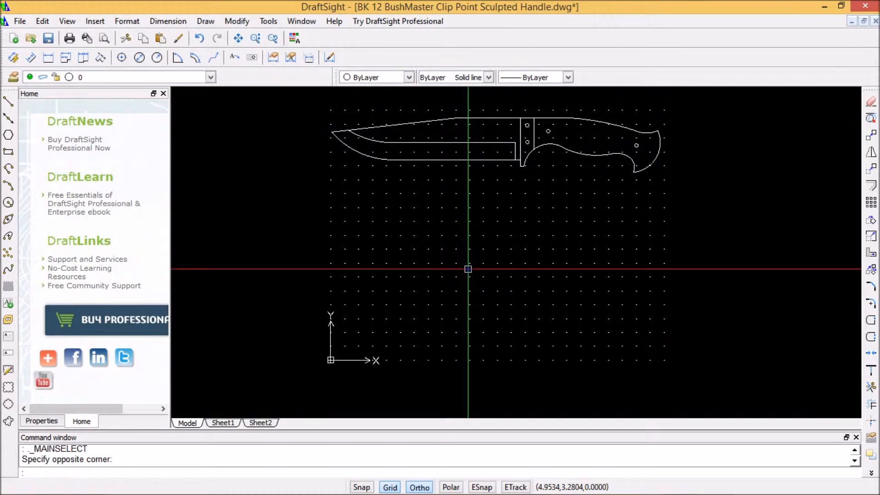
right_click(471, 269)
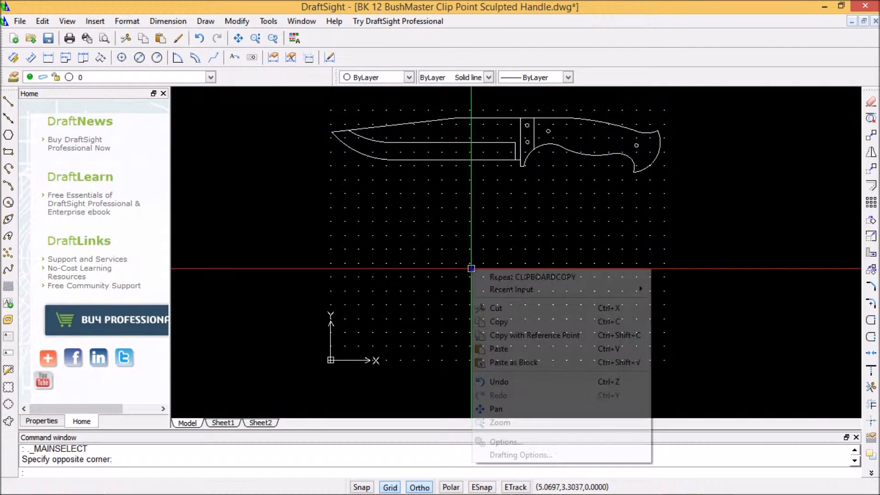
click(509, 350)
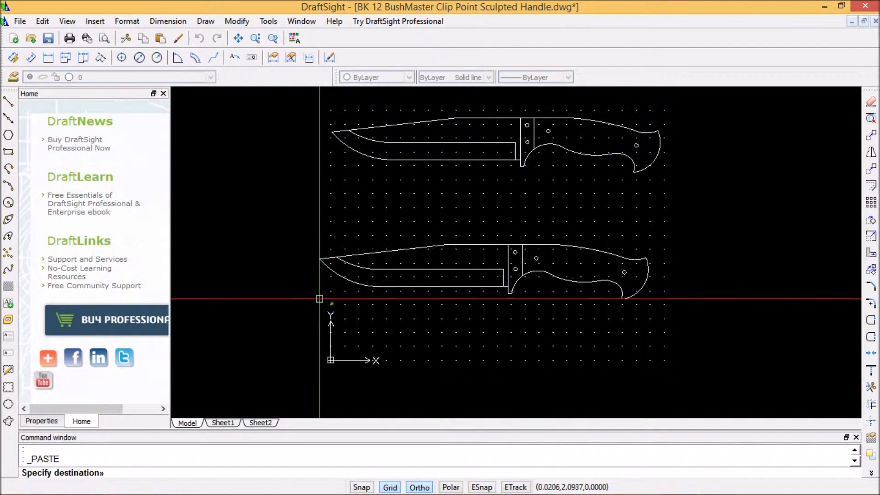
click(345, 297)
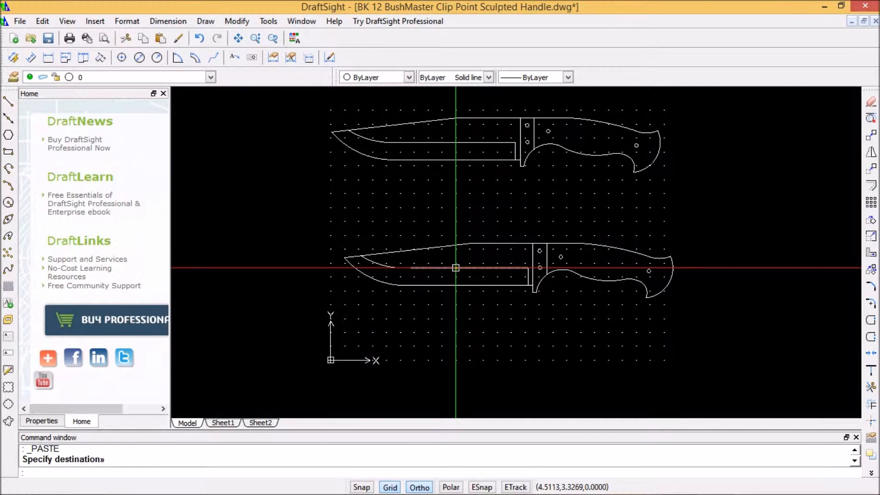
Step: Remove the blade's inner bevel outline from the lower knife: the horizontal line, the curve near the tip and the short vertical line
click(455, 268)
right_click(454, 269)
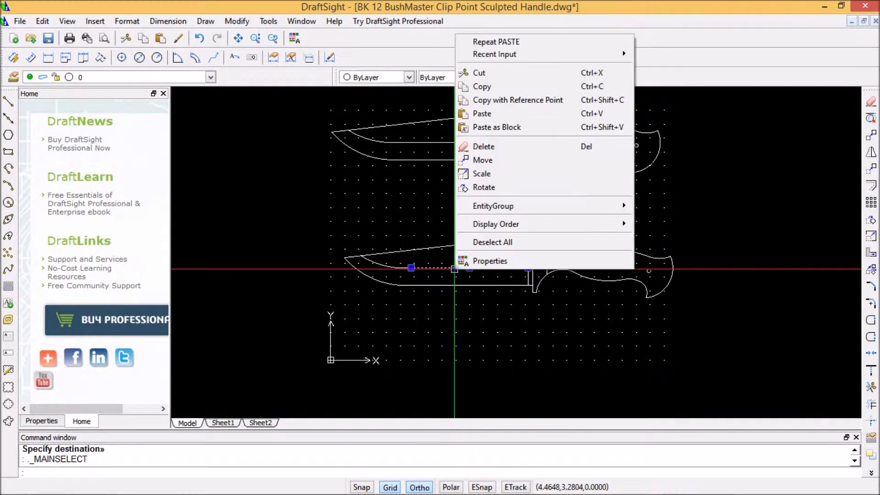
click(485, 147)
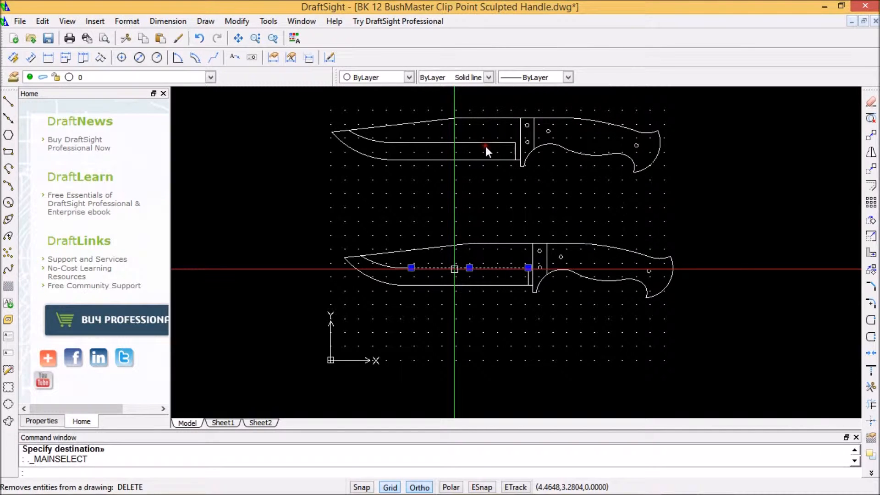
click(386, 268)
right_click(386, 268)
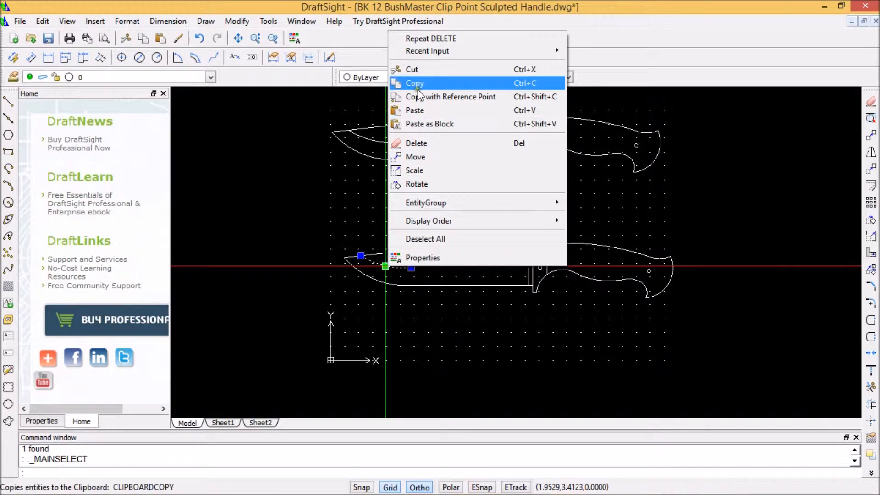
click(421, 142)
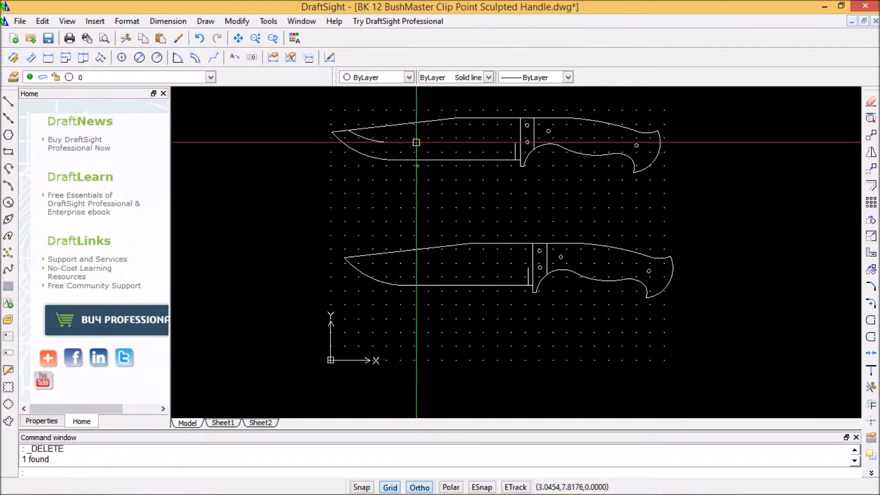
click(528, 276)
right_click(528, 277)
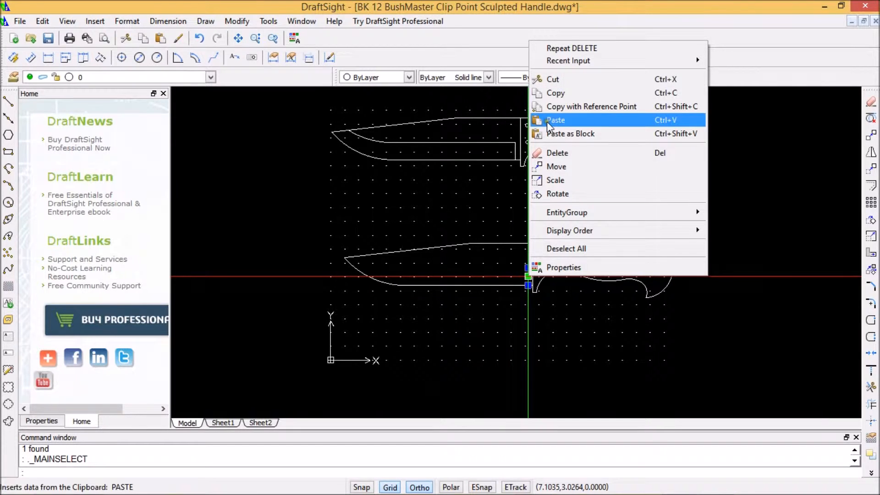
click(556, 79)
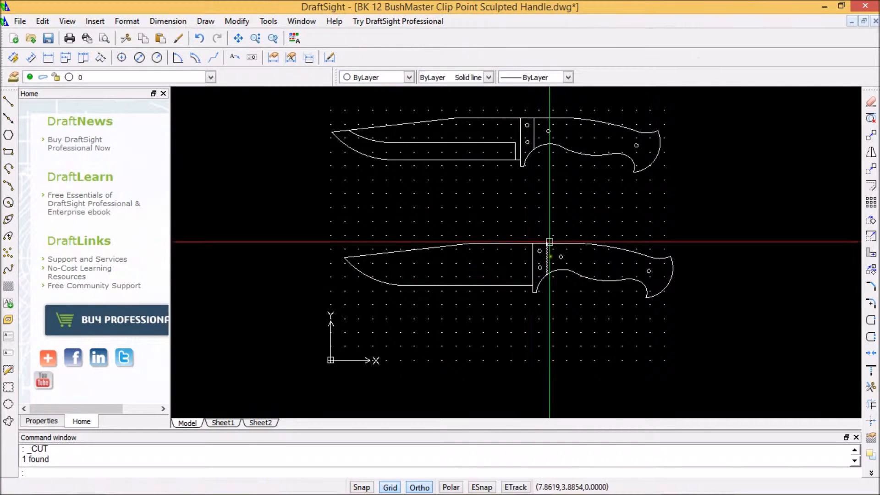
Step: Cut the two vertical guard lines on either side of the paired holes from the lower knife
scroll(552, 277, up, 3)
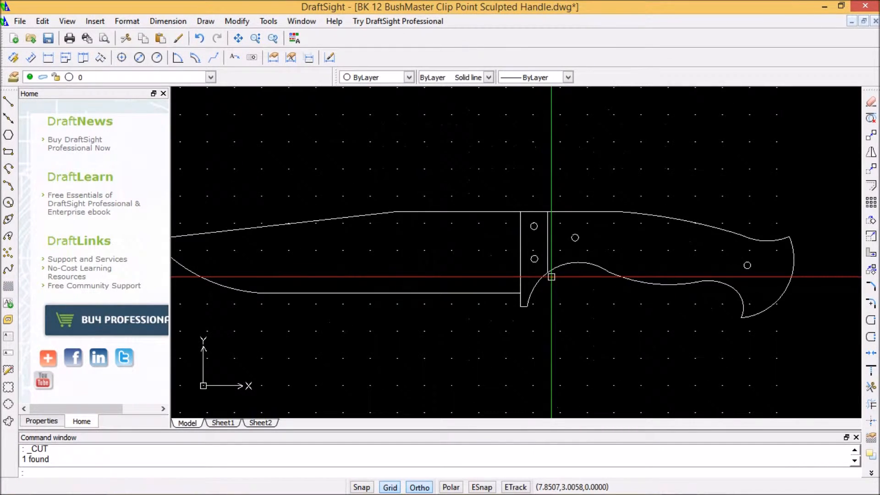
scroll(618, 300, up, 2)
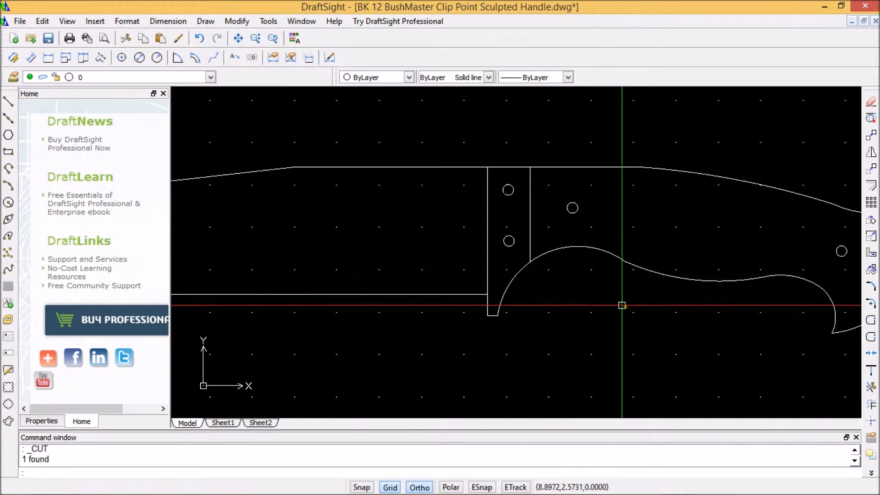
middle_drag(633, 310, 507, 297)
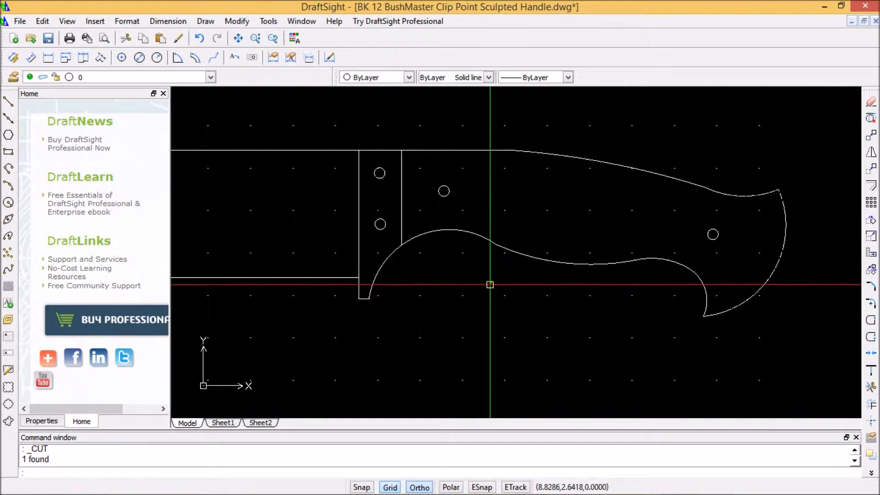
click(358, 215)
right_click(359, 214)
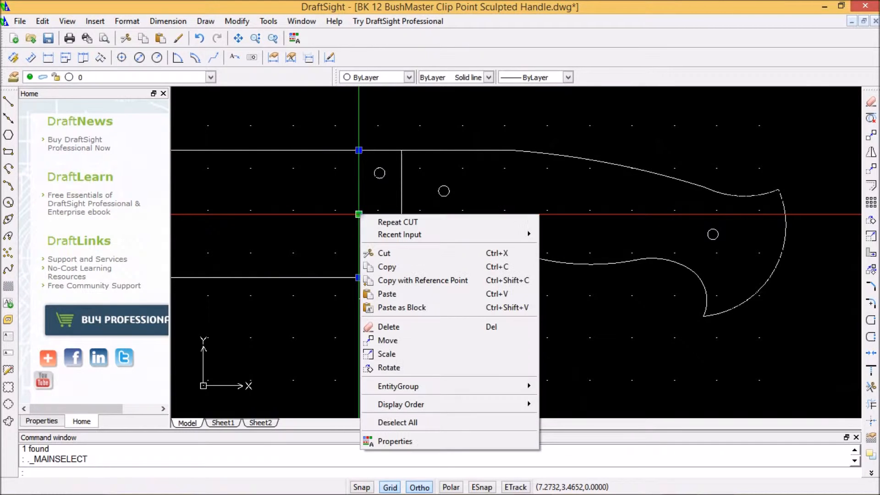
click(385, 253)
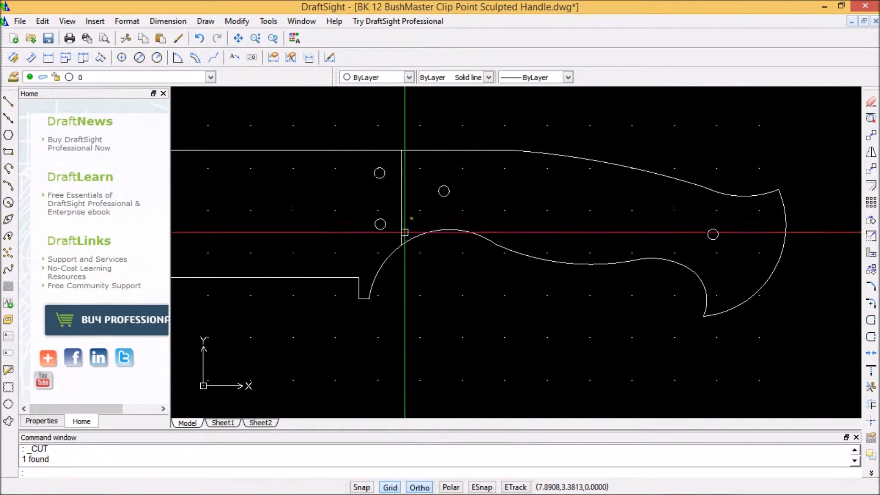
click(402, 191)
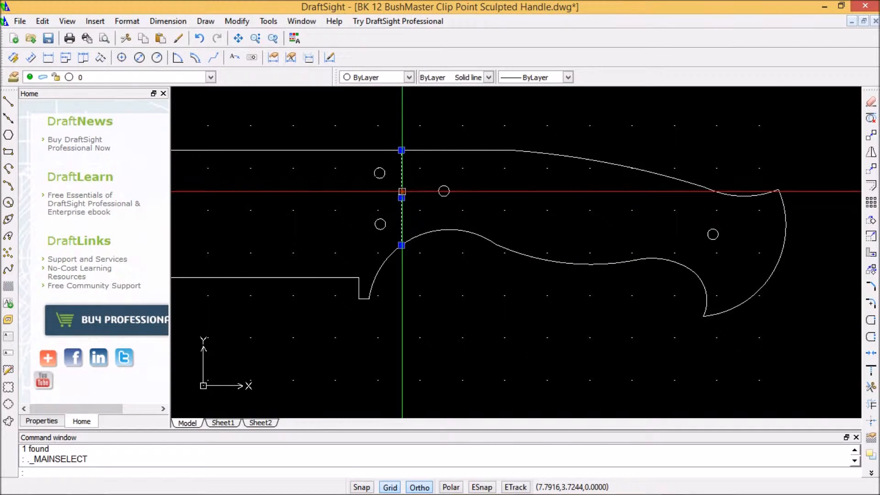
right_click(402, 191)
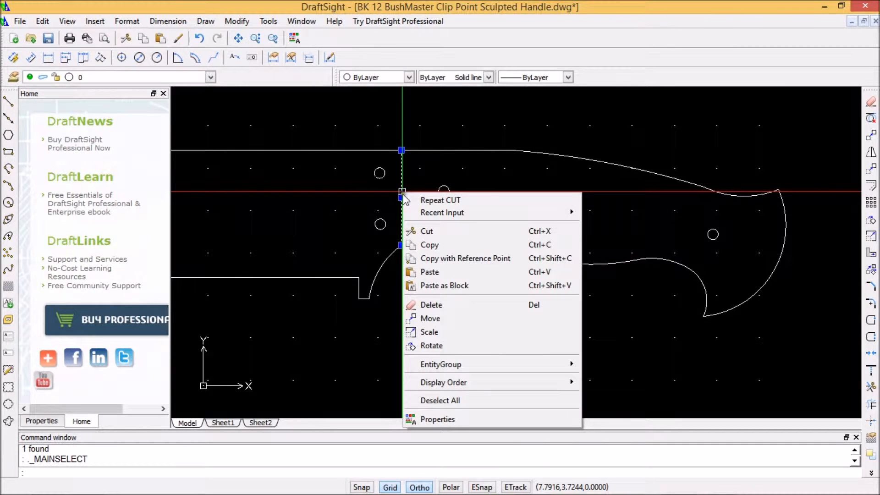
click(431, 231)
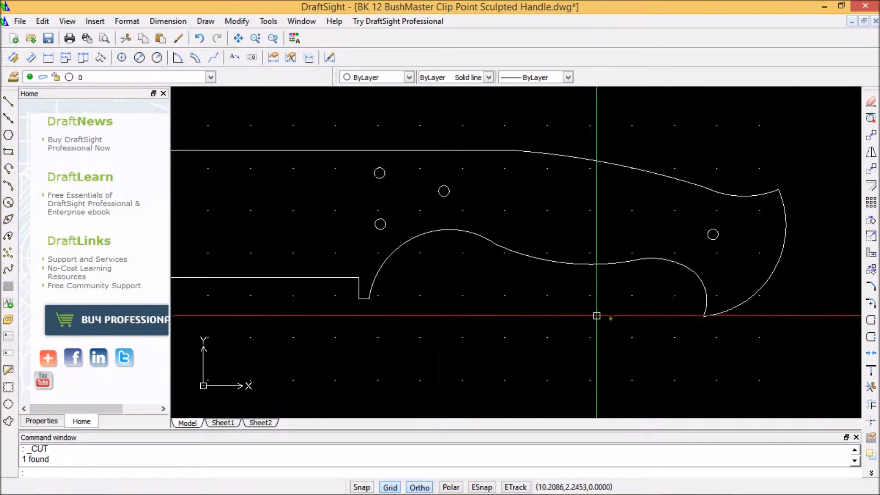
Step: Draw a short vertical line between the two stacked guard holes of the lower knife
scroll(603, 324, down, 3)
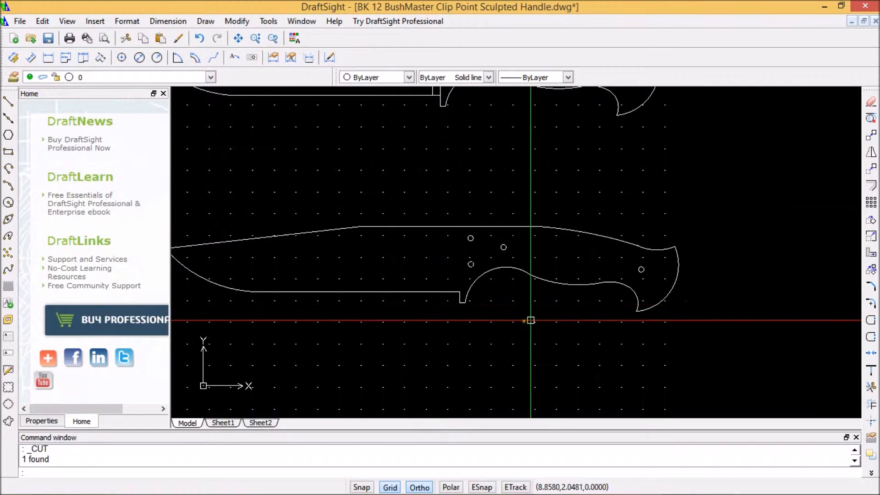
scroll(493, 321, down, 1)
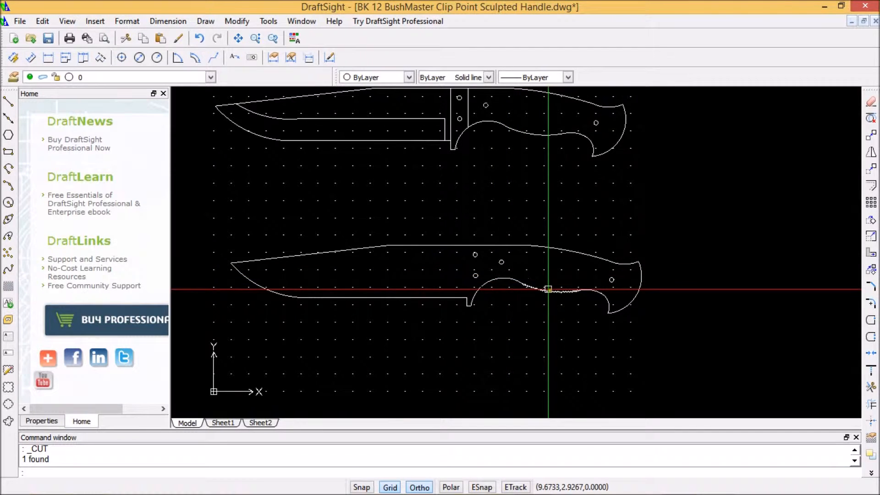
scroll(551, 293, up, 3)
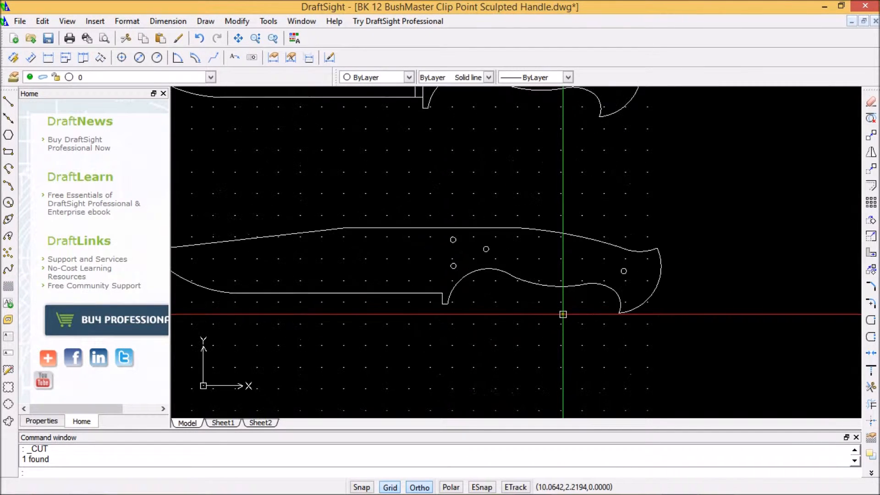
scroll(557, 304, up, 3)
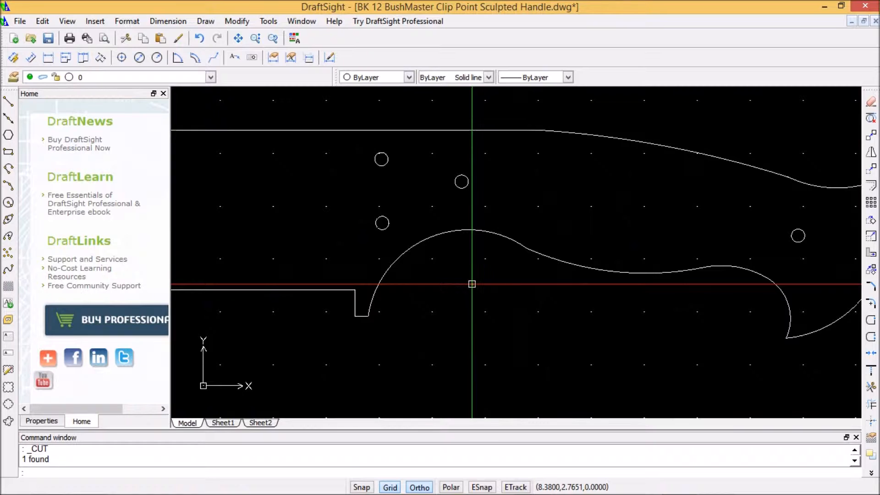
click(8, 101)
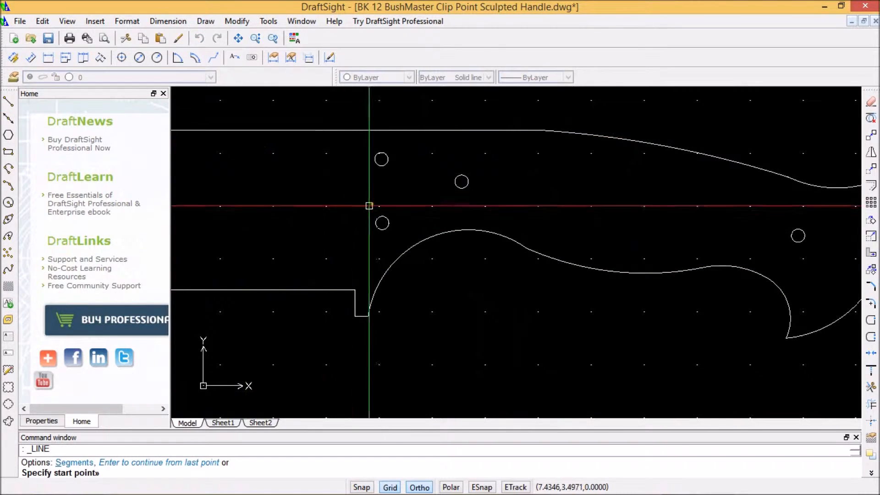
click(383, 179)
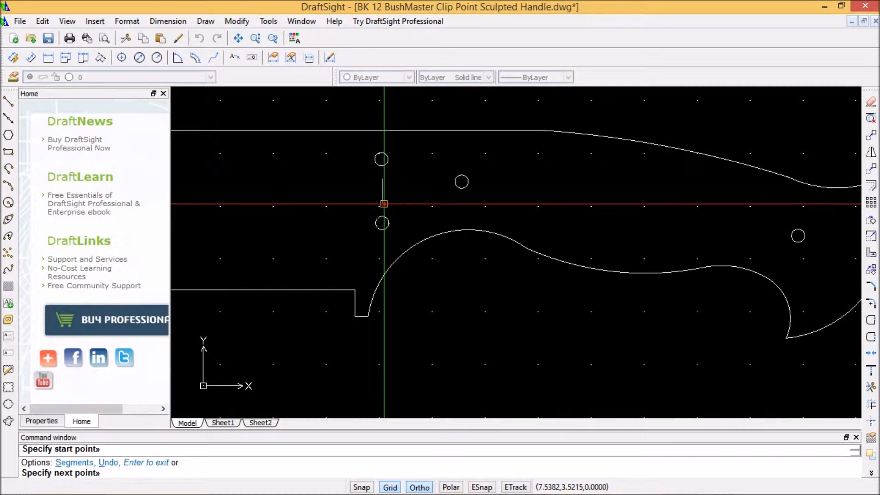
click(383, 203)
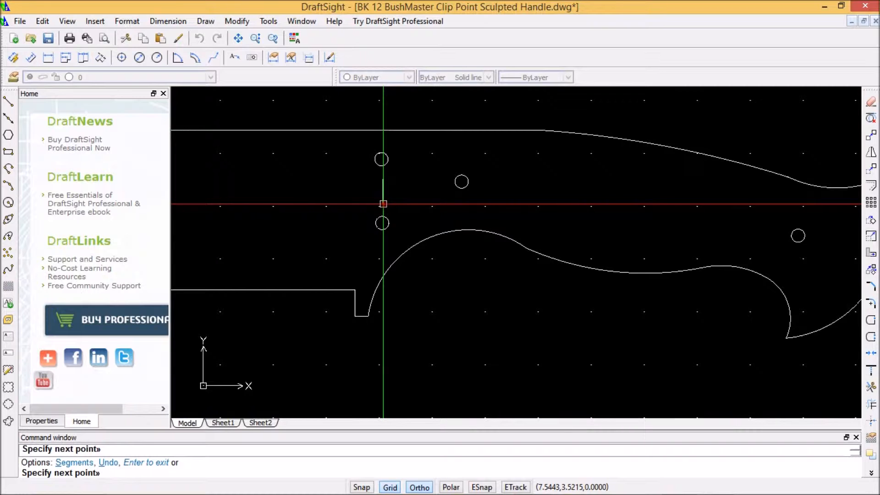
key(Escape)
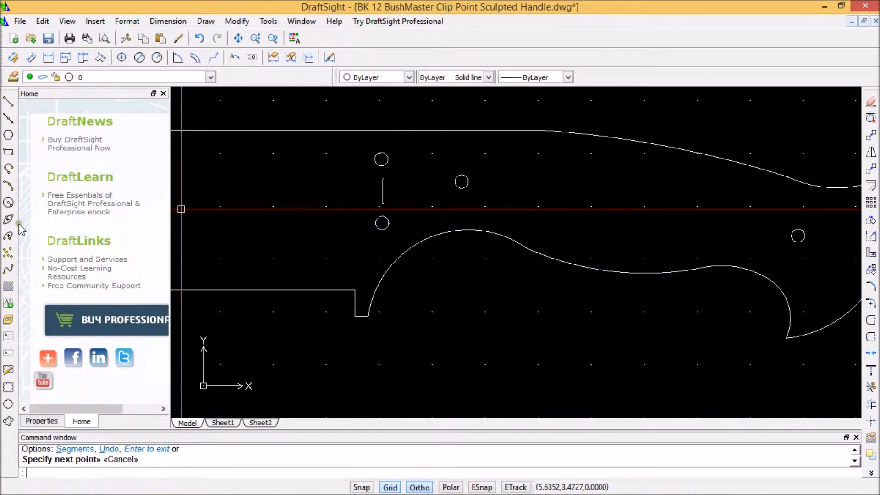
Step: With entity snap on, draw an arc from the short vertical line's lower end, curving around the lower guard hole on its handle side
click(8, 186)
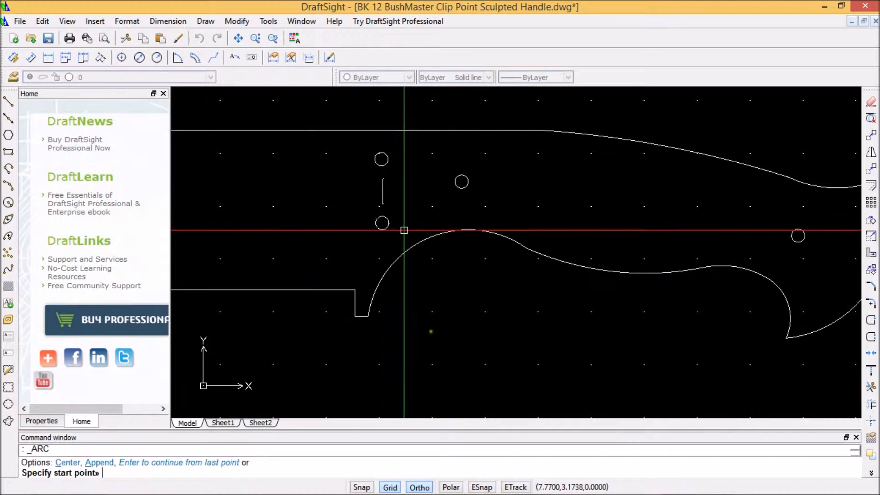
click(482, 487)
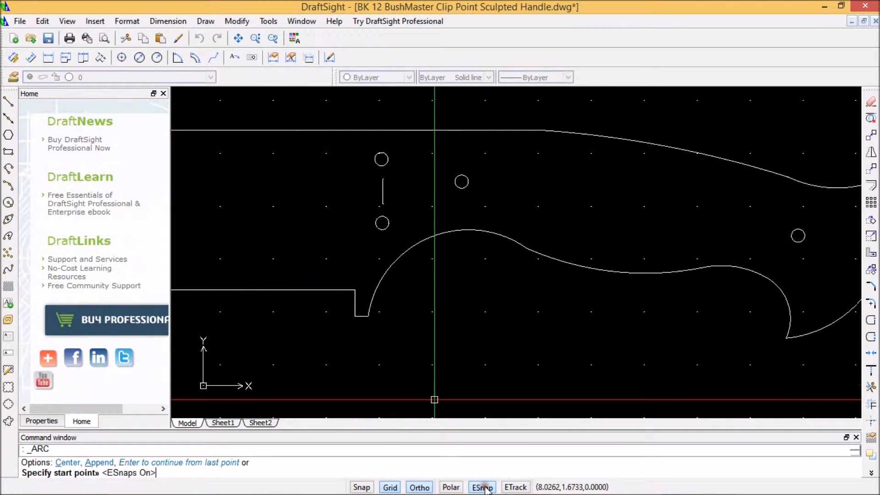
click(383, 204)
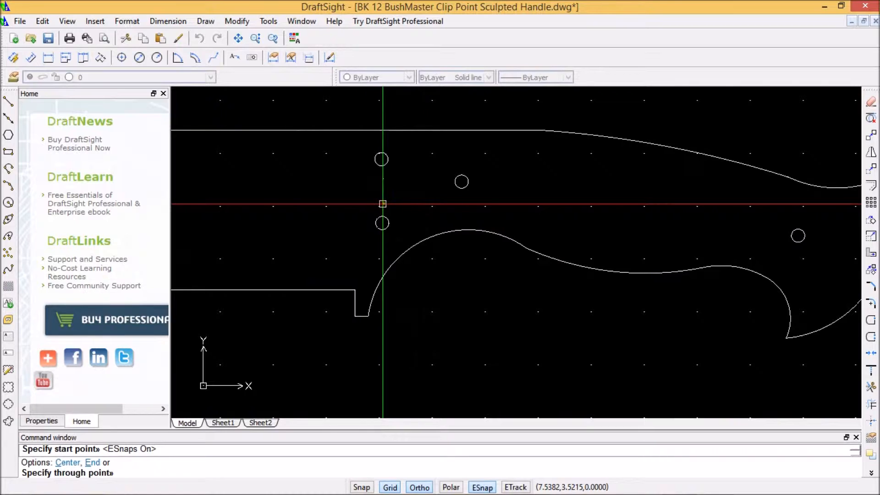
click(402, 222)
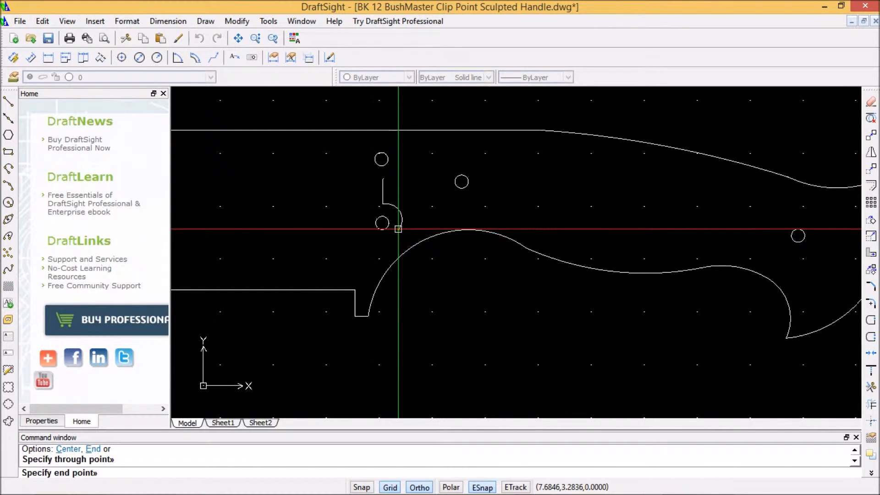
click(398, 229)
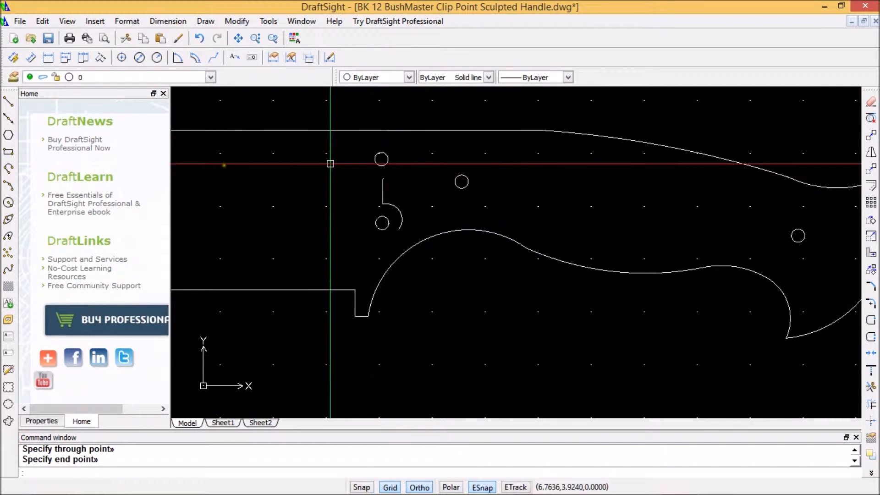
Step: Draw a matching arc from the short vertical line's upper end, curving up around the handle side of the upper guard hole
click(8, 186)
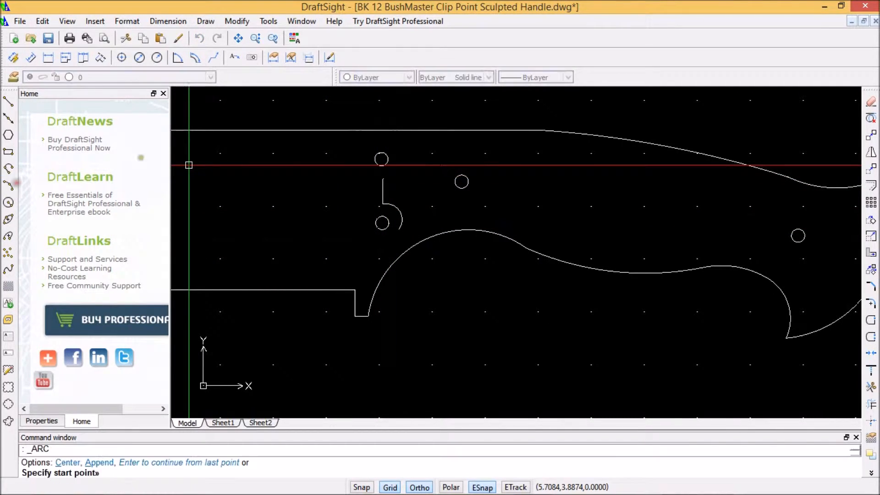
click(383, 178)
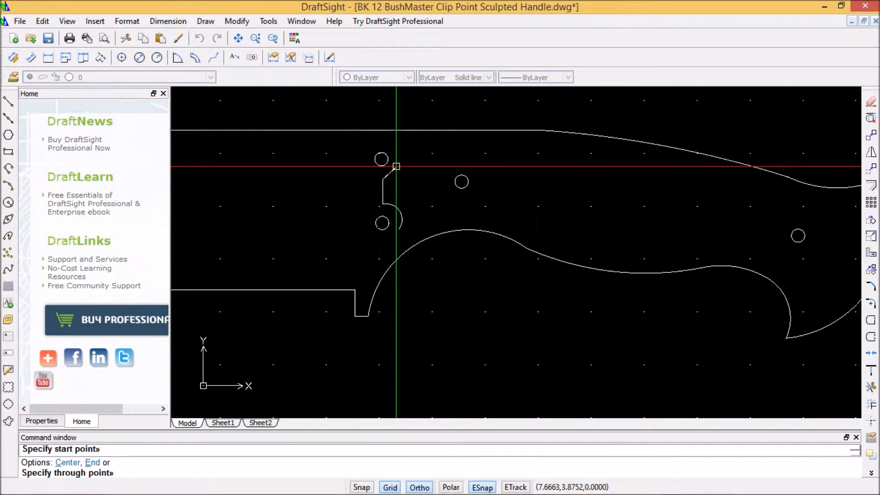
click(396, 167)
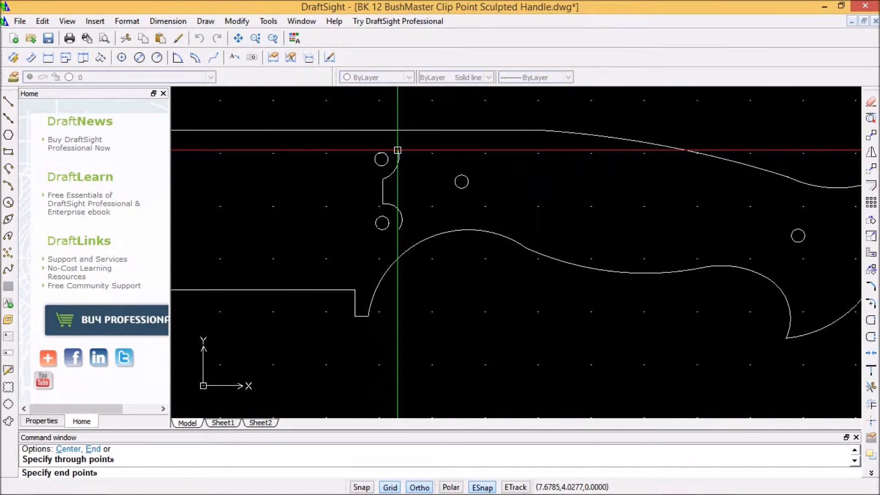
click(397, 150)
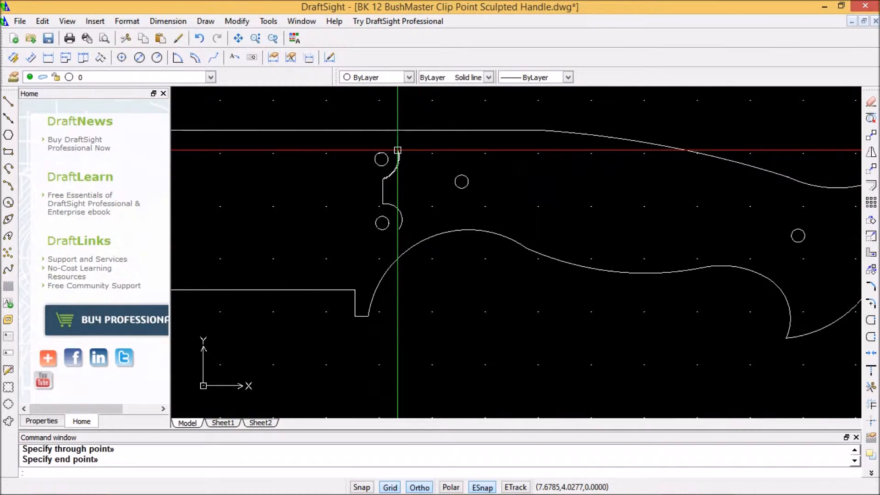
key(Escape)
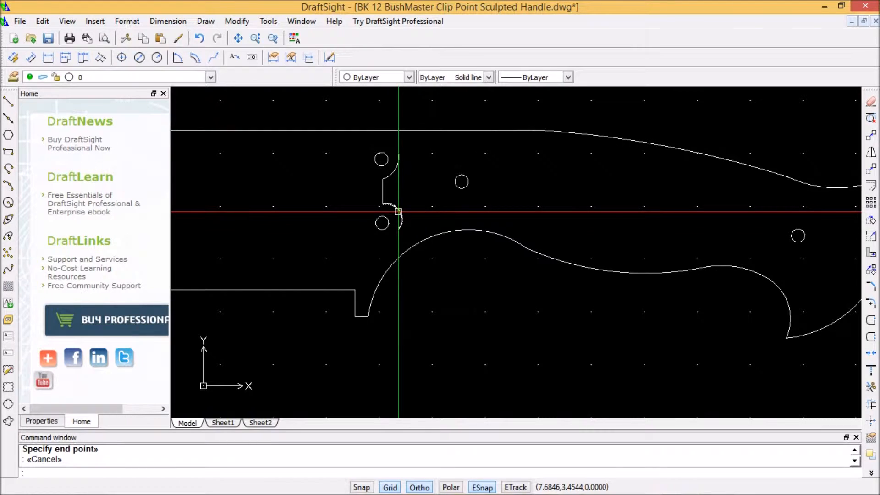
Step: Draw a three-point arc around the blade-facing side of the front handle hole, from above the hole to below it
click(8, 186)
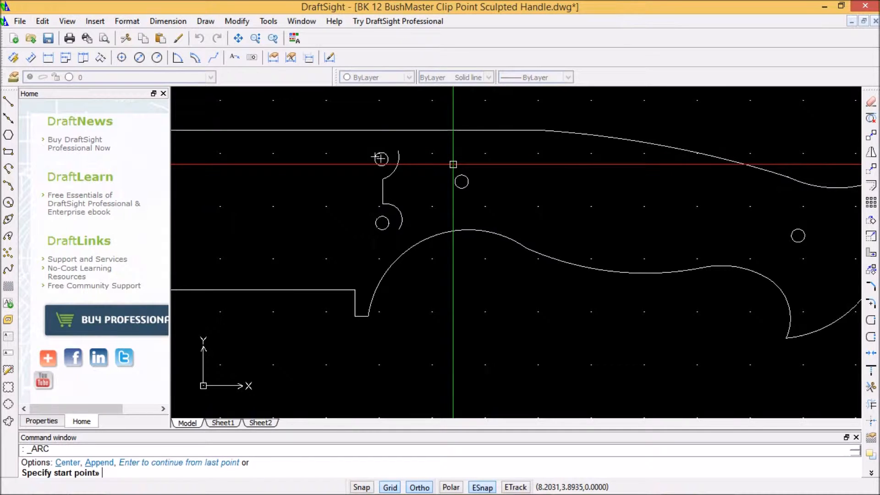
click(453, 164)
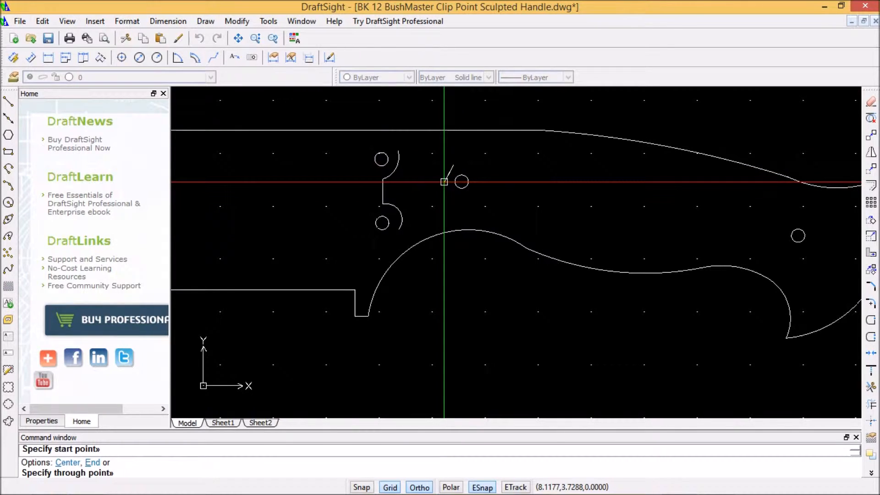
click(444, 182)
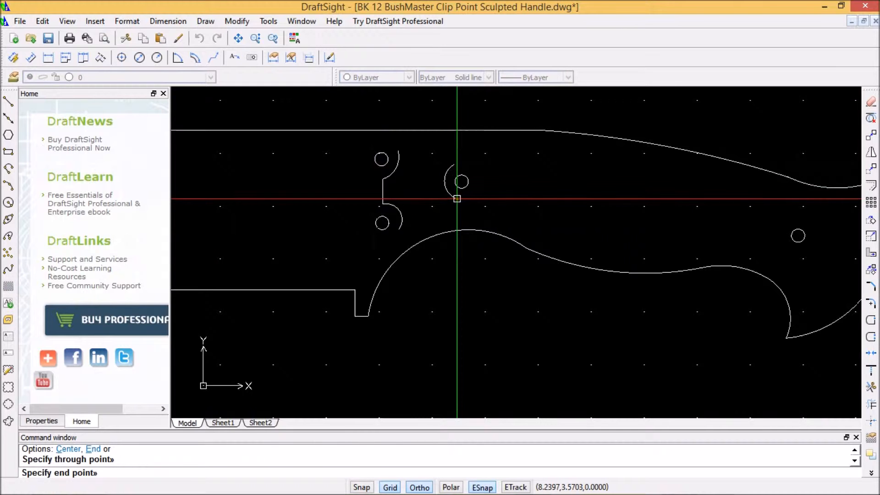
click(458, 199)
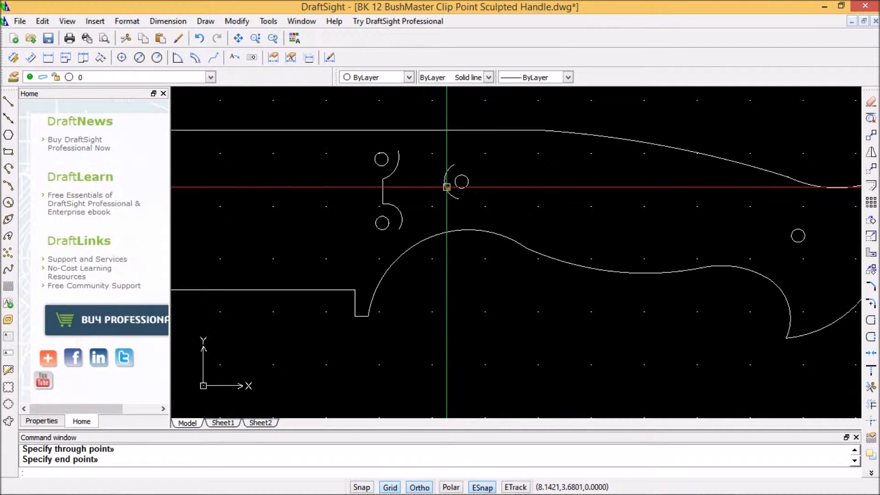
Step: Stretch the new arc's midpoint across the front handle hole so it bulges toward the butt end
click(450, 197)
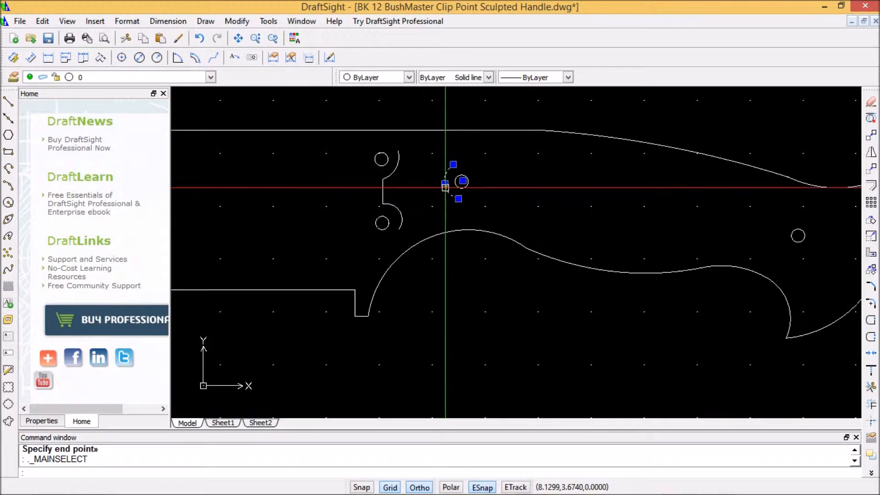
click(444, 184)
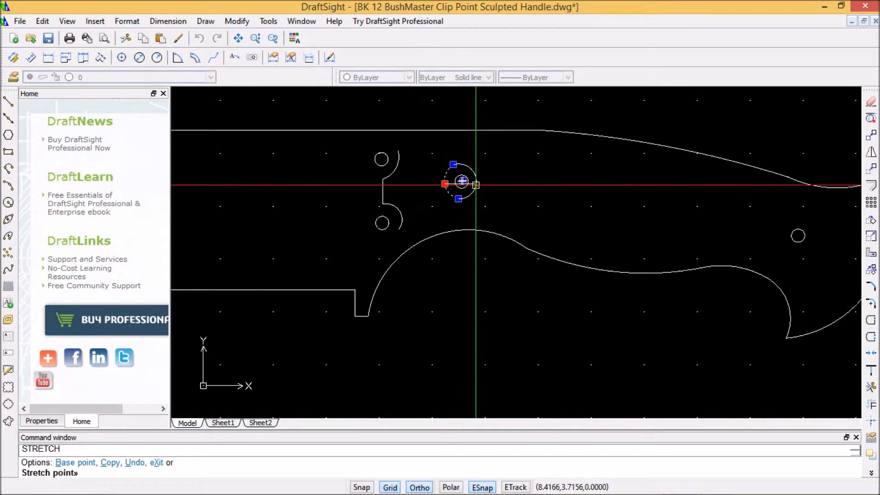
click(476, 184)
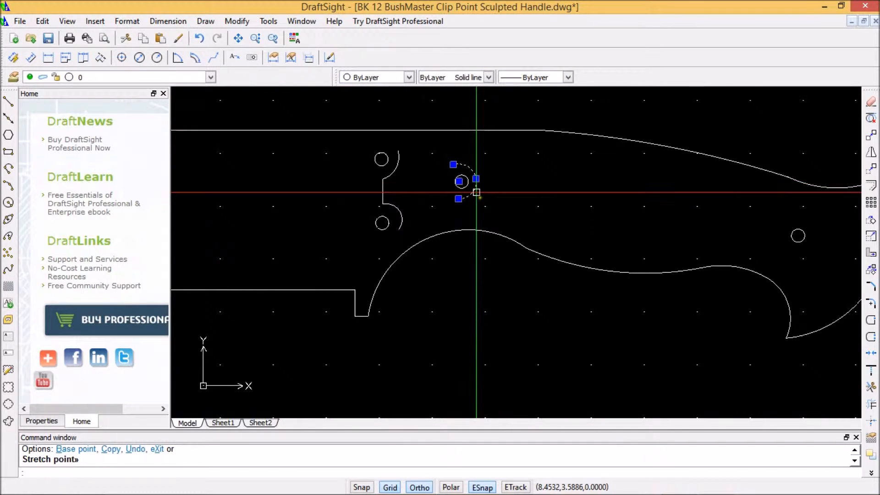
Step: Copy the flipped arc and paste the duplicate farther along the handle, to the right of the front handle hole
right_click(474, 191)
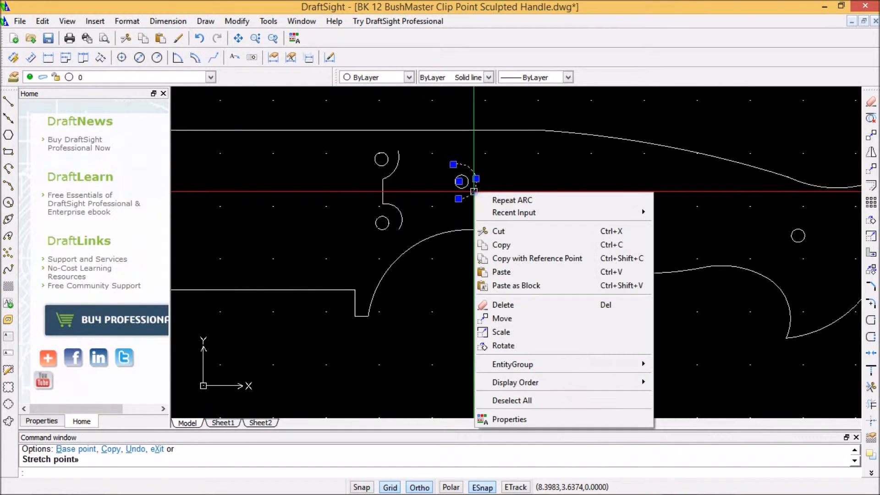
click(502, 245)
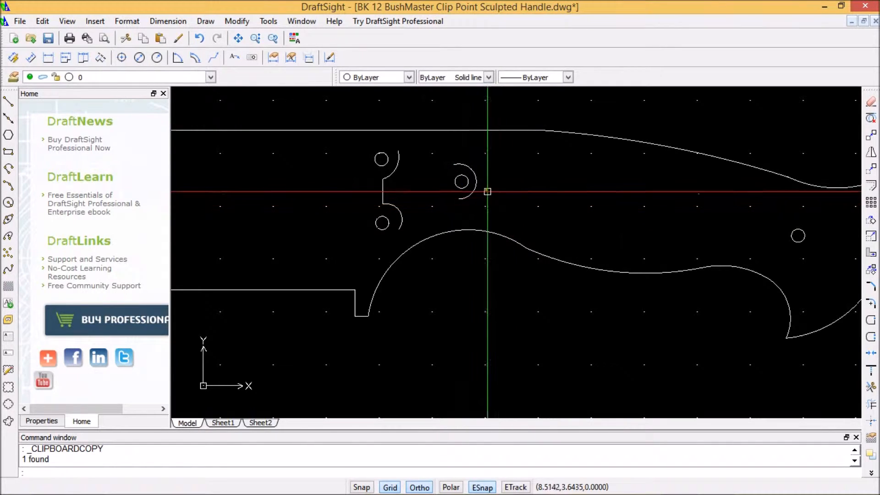
right_click(541, 190)
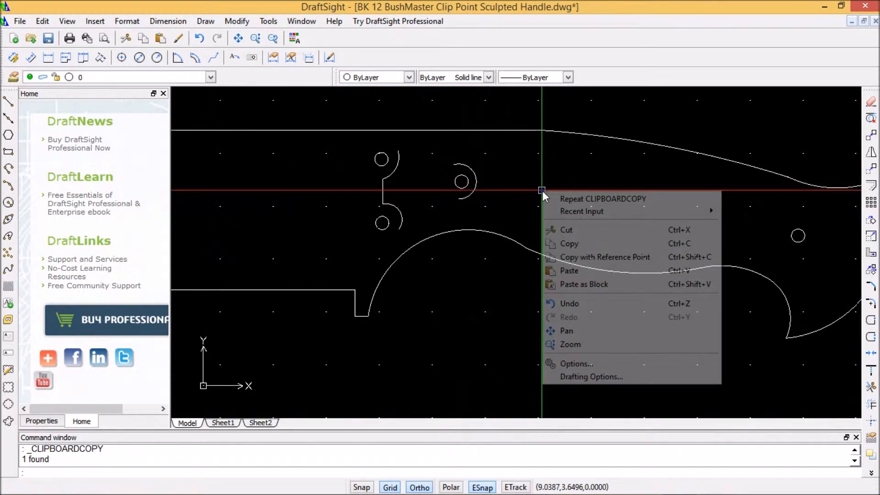
mouse_move(582, 212)
click(576, 270)
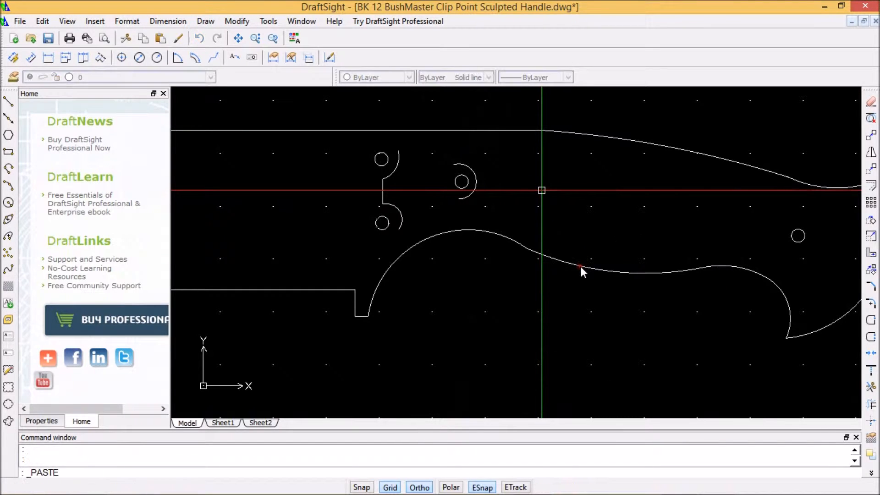
Step: Stretch the original arc's midpoint back to the blade-facing side of the front handle hole and deselect it
click(475, 178)
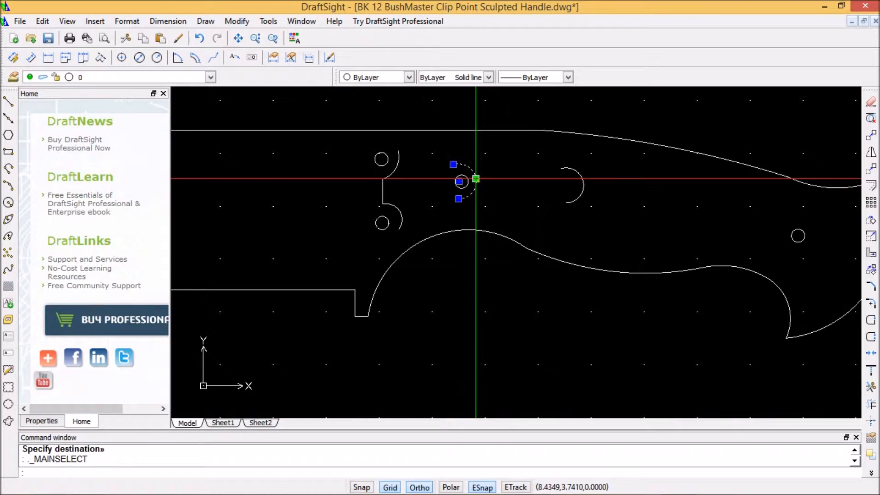
click(476, 178)
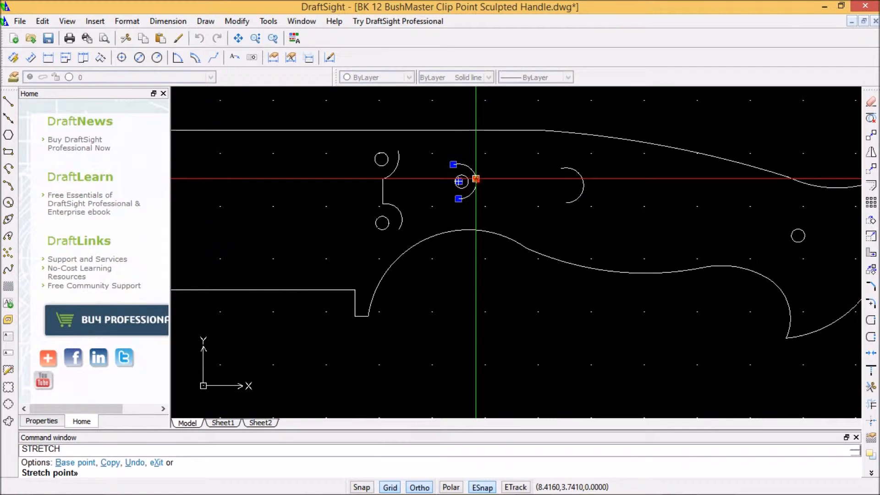
click(443, 182)
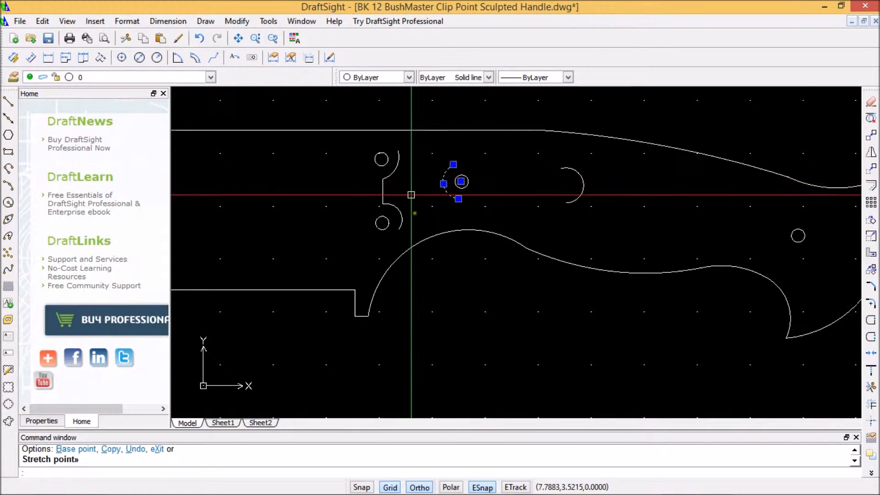
click(525, 184)
key(Escape)
key(Escape)
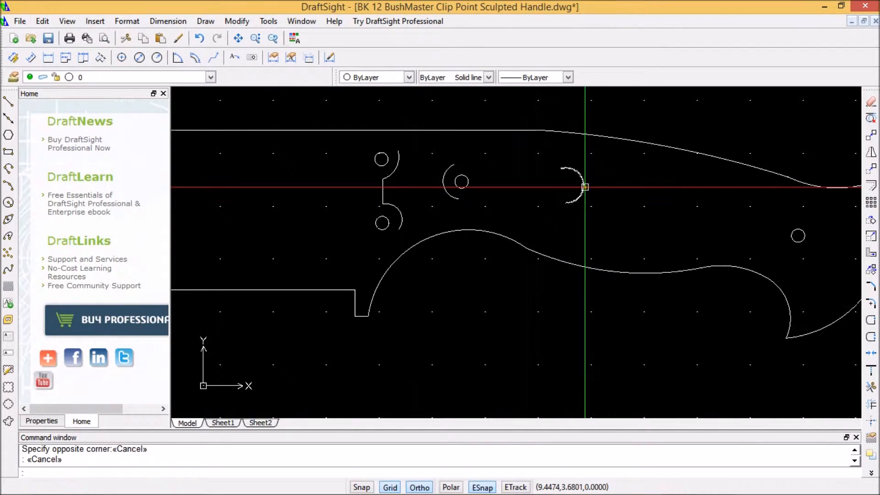
Step: Move the pasted arc beside the front handle hole, opposite the original arc, so the two surround the hole
click(582, 185)
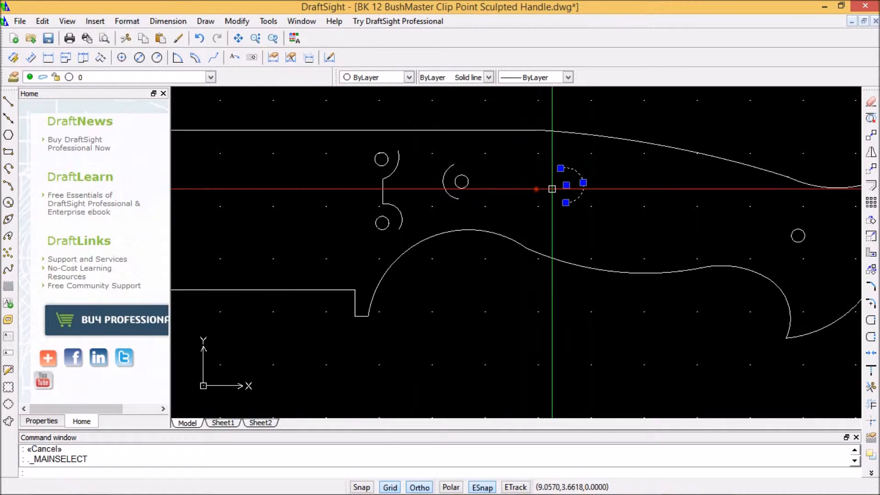
click(583, 183)
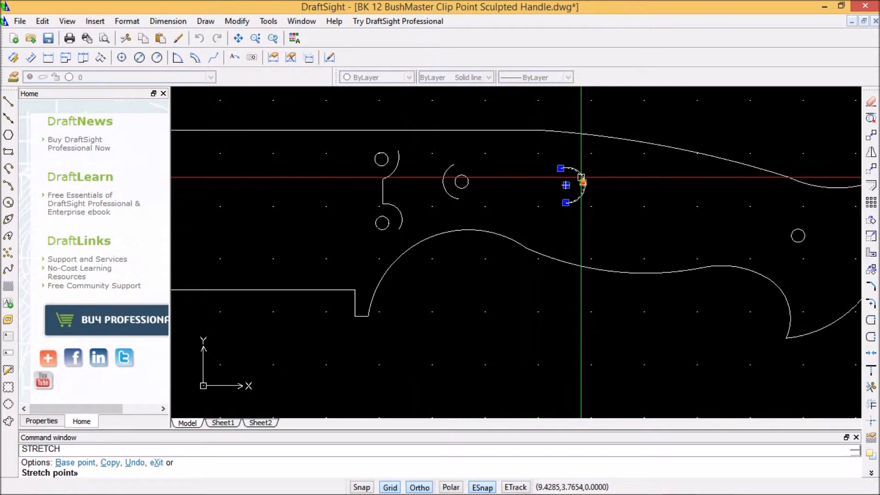
key(Escape)
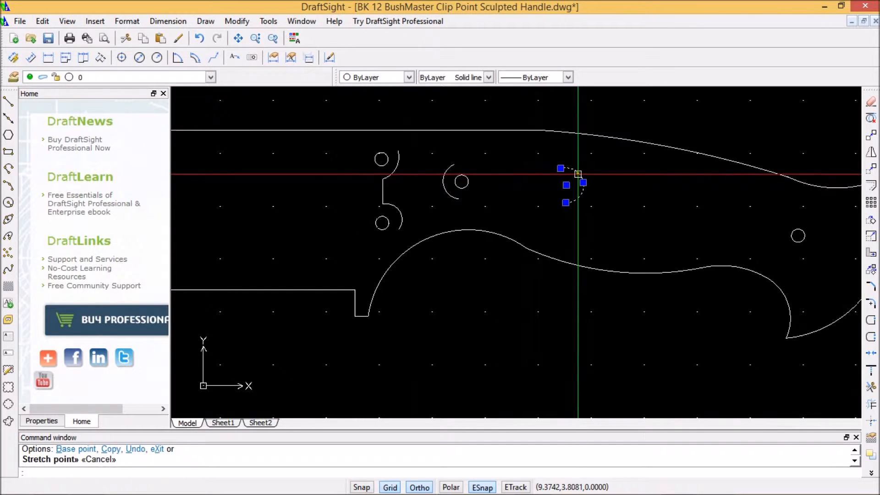
drag(576, 173, 475, 173)
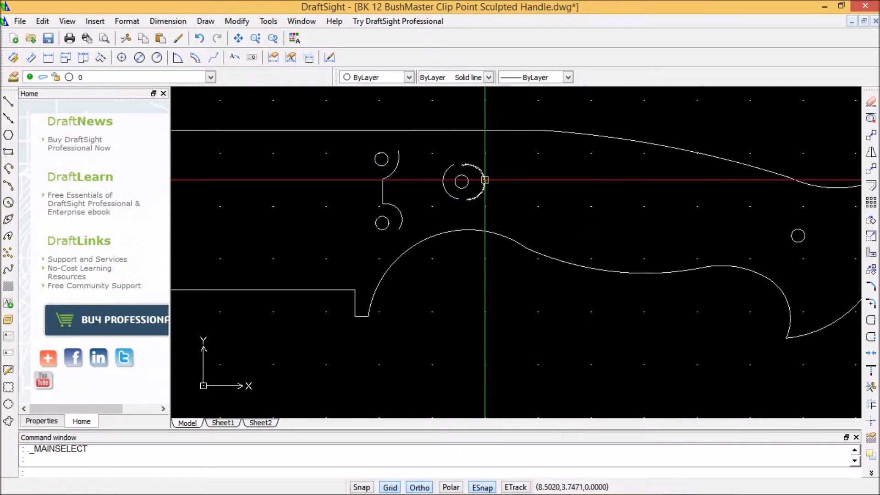
Step: Stretch the upper end of the right-hand arc slightly right, placing it directly above the arc's lower end
click(480, 170)
click(462, 165)
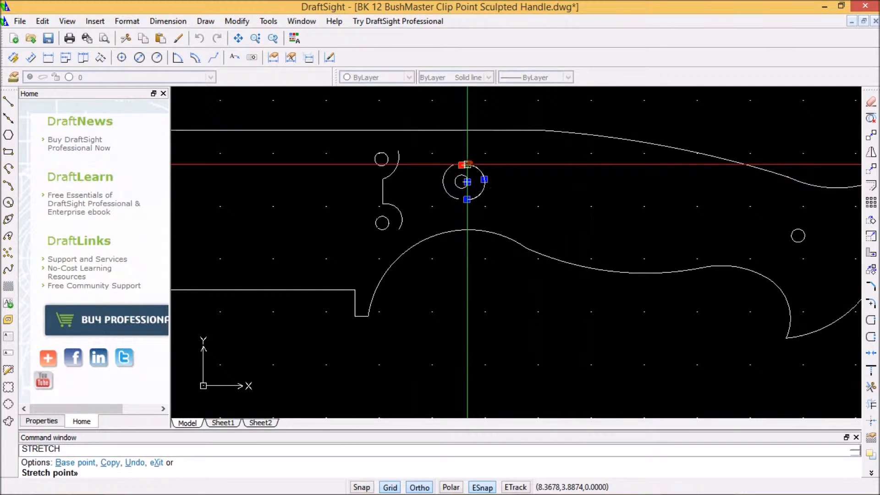
click(469, 165)
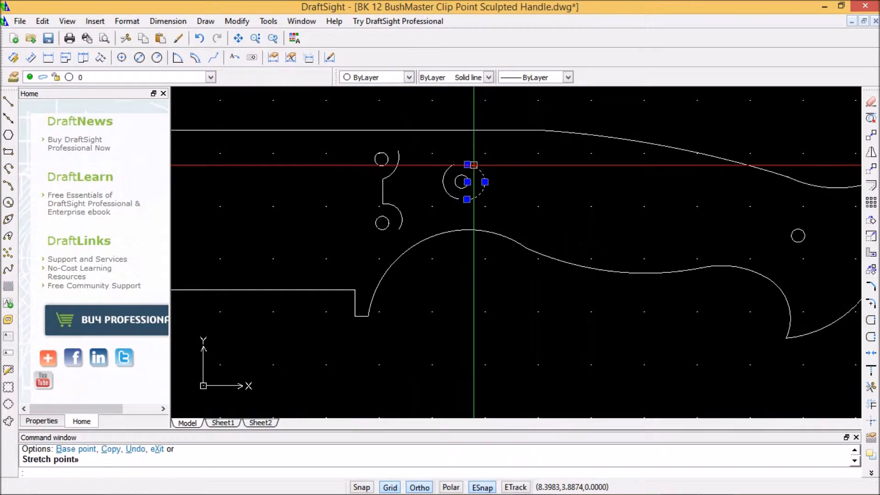
Step: With entity snapping off, stretch the midpoint of the arc right of the front handle hole slightly toward the hole, and deselect the arc
click(485, 182)
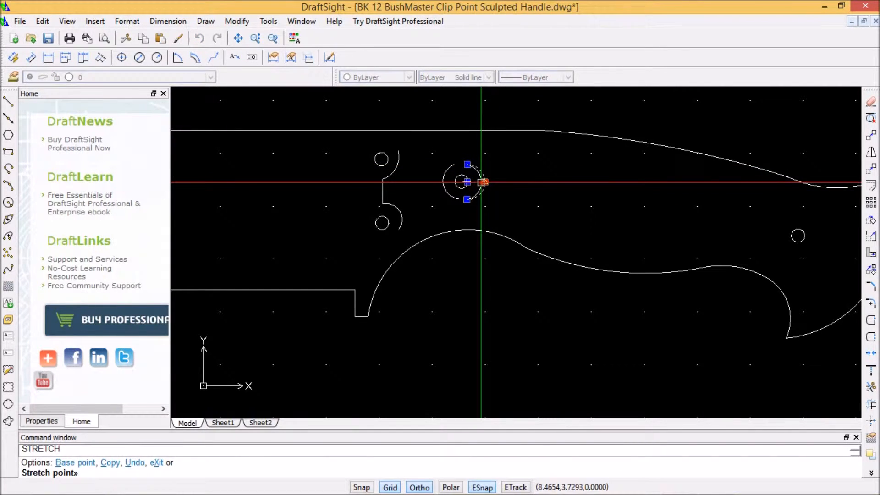
click(481, 181)
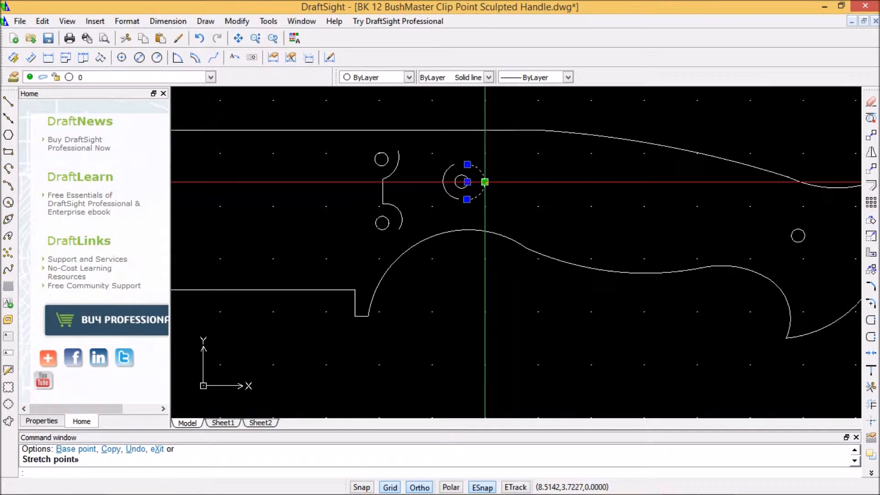
click(482, 487)
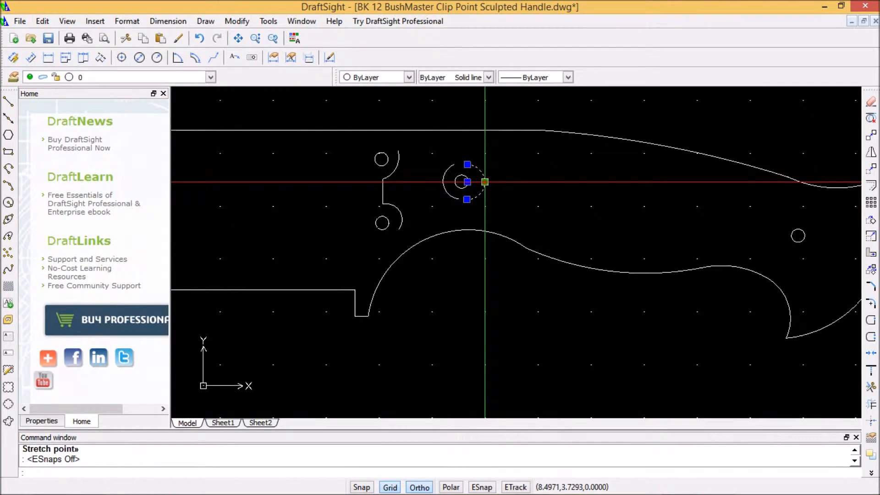
click(485, 182)
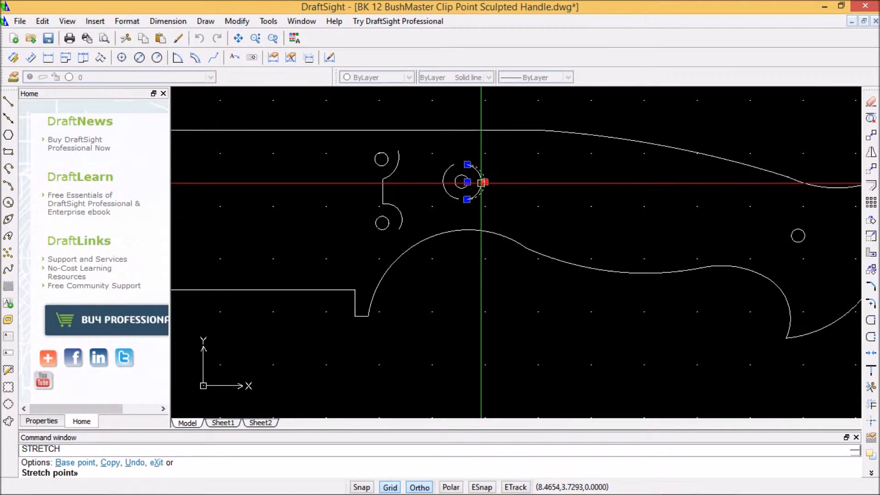
click(481, 182)
click(519, 186)
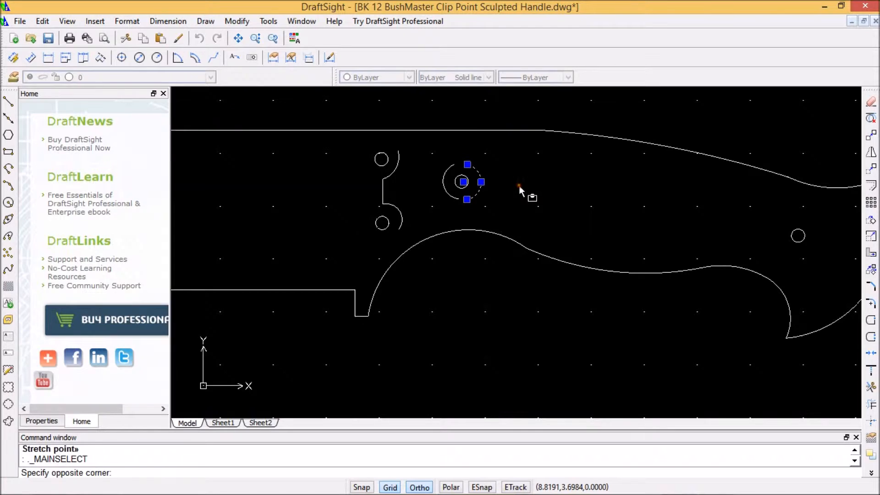
key(Escape)
key(Escape)
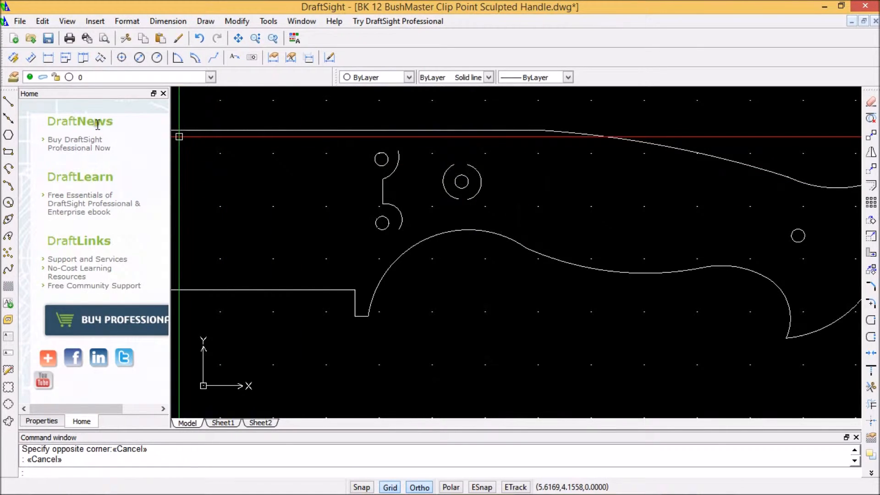
Step: With entity snapping on, draw a three-point arc from the free end of the lower-left hole's arc to the lower end of the front hole's left arc
click(8, 185)
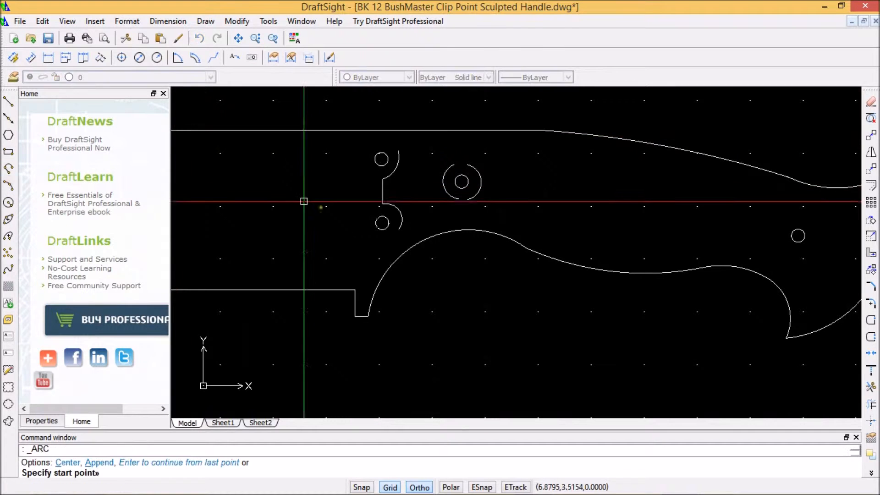
click(482, 487)
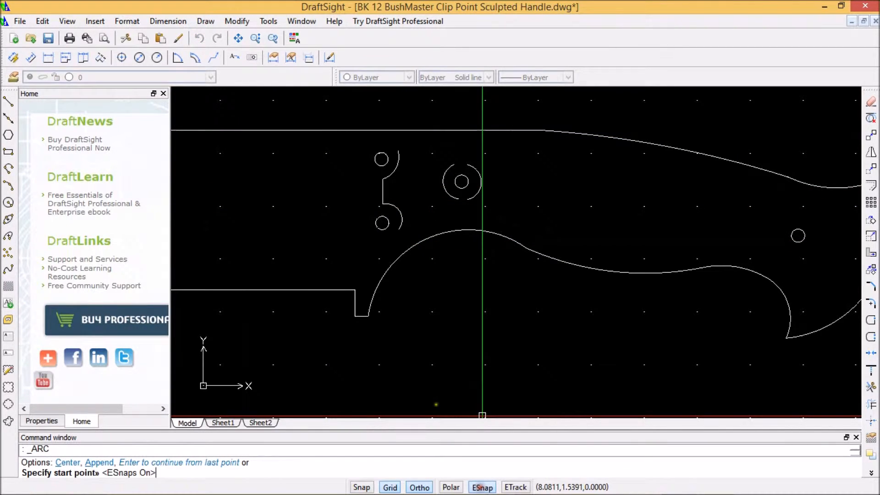
click(398, 228)
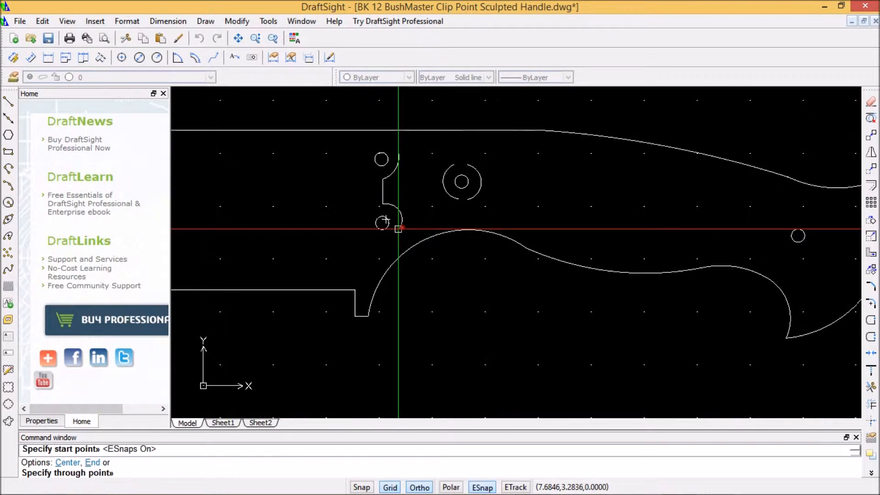
click(421, 214)
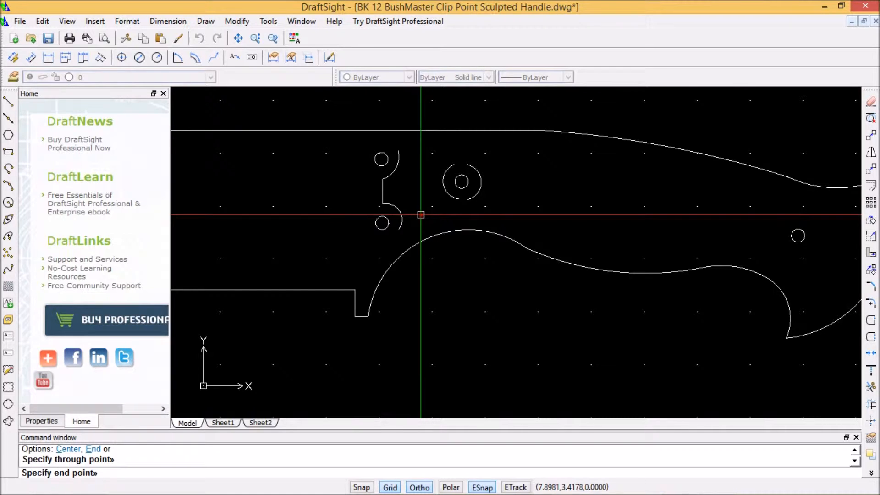
click(459, 199)
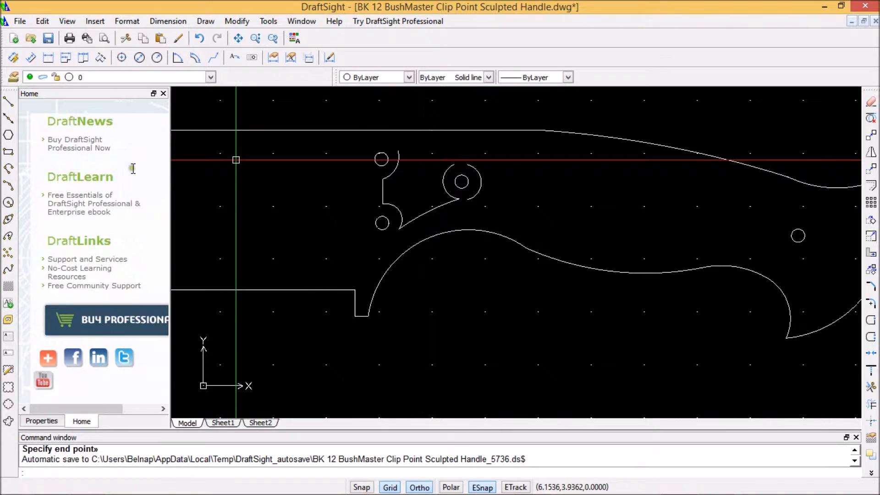
Step: Draw an upward-bulging three-point arc from the upper-left hole's arc end to the upper end of the front hole's left arc
click(9, 185)
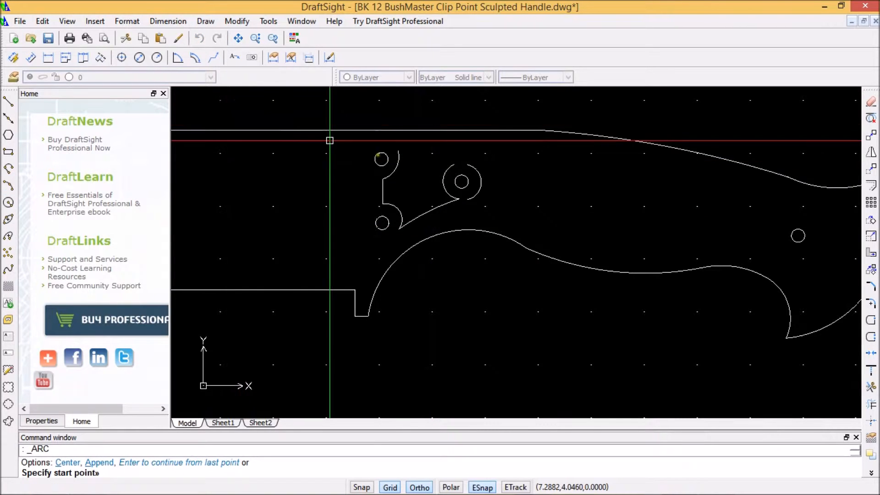
click(398, 151)
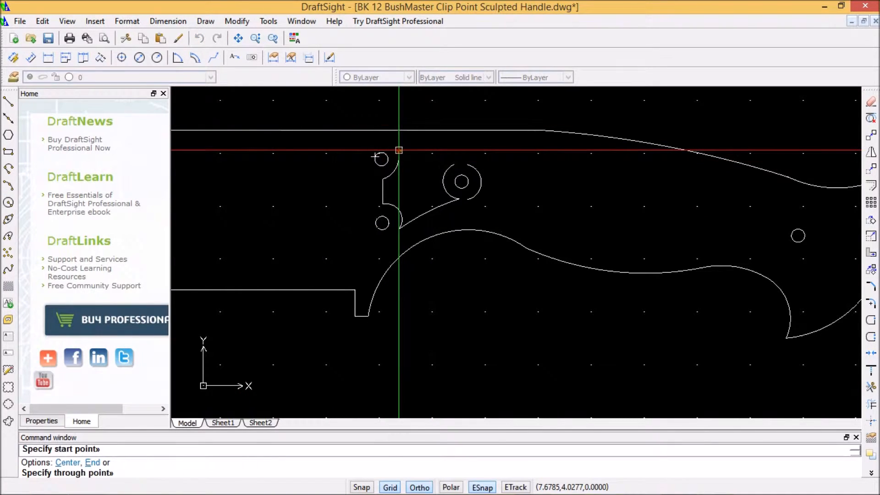
click(431, 150)
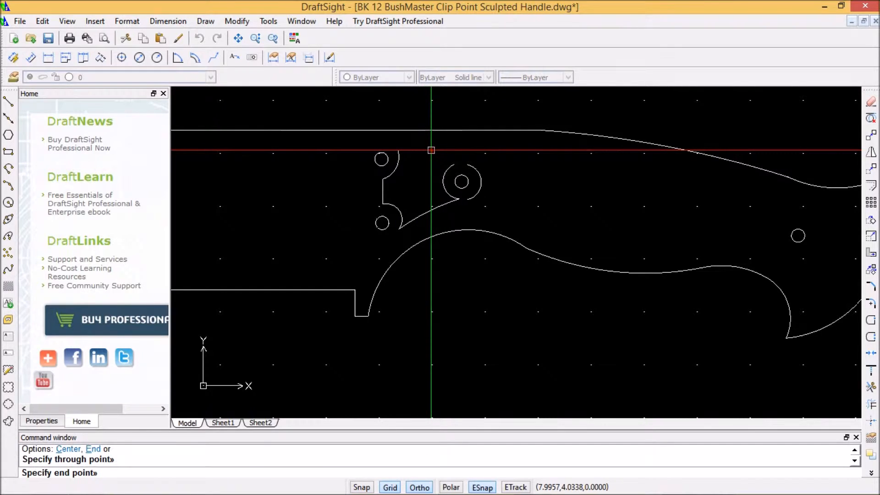
click(453, 164)
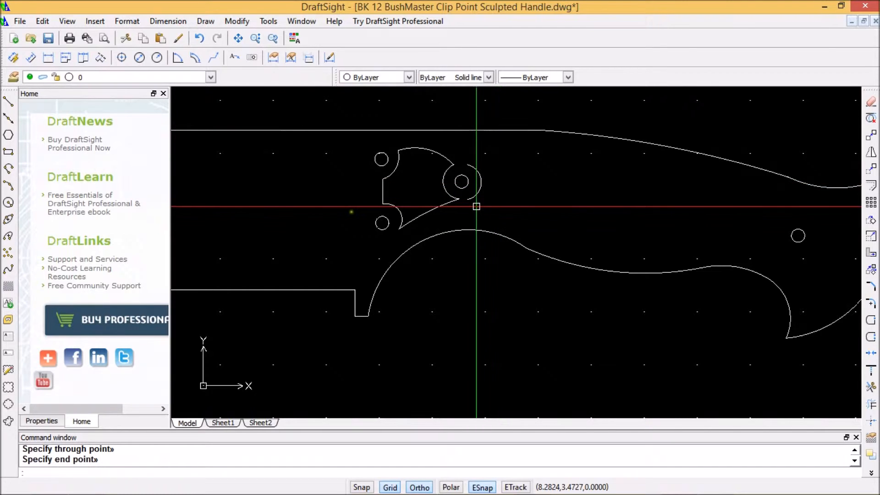
Step: Draw a shallow three-point arc from the lower end of the front hole's right arc to mid-handle, roughly following the handle's lower edge
click(9, 186)
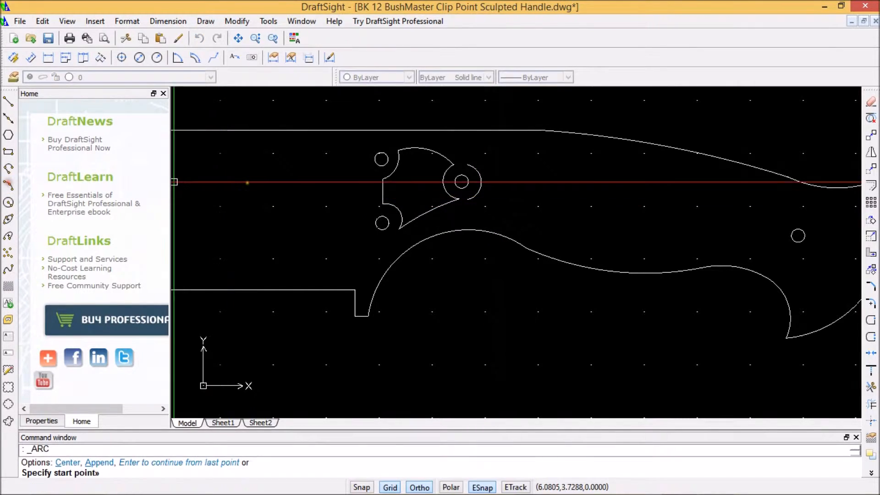
click(467, 199)
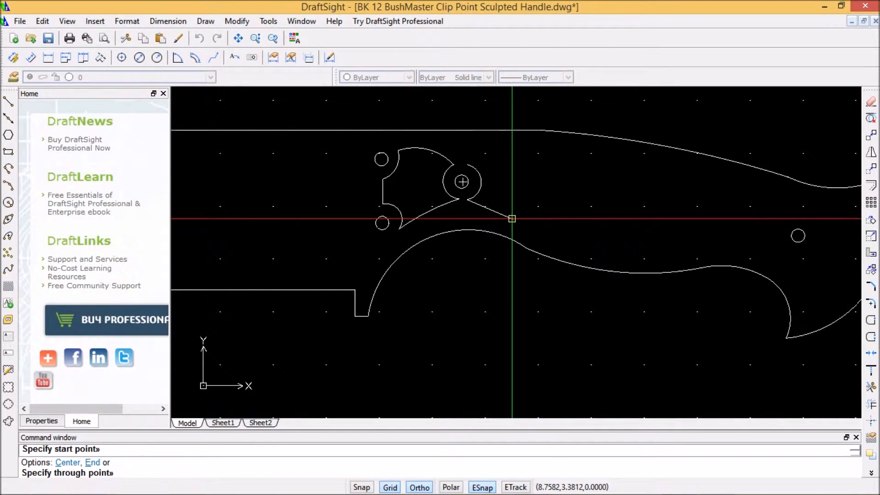
click(525, 220)
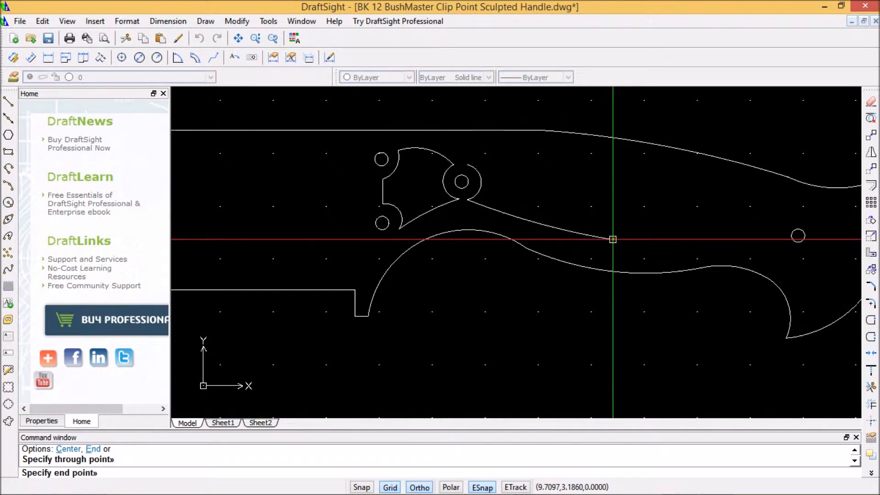
click(612, 238)
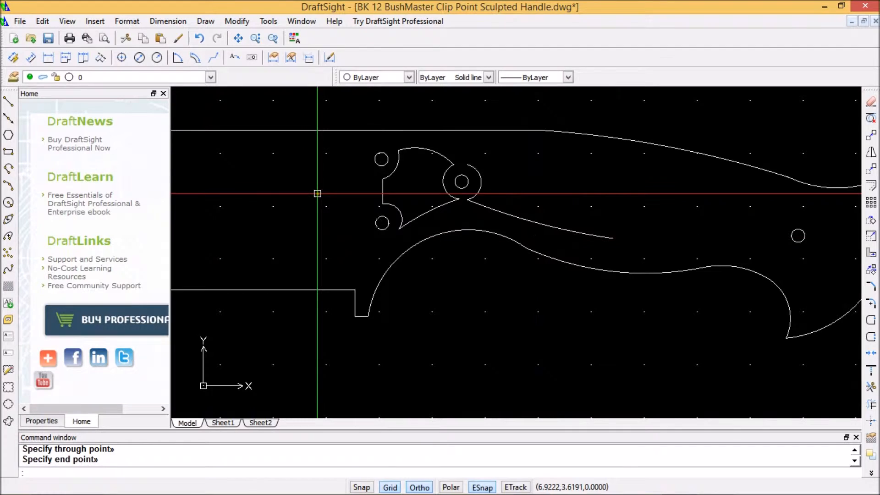
Step: Select the front hole's left arc and the lower connecting arc, and stretch their shared endpoint horizontally left, away from the hole
scroll(528, 255, down, 3)
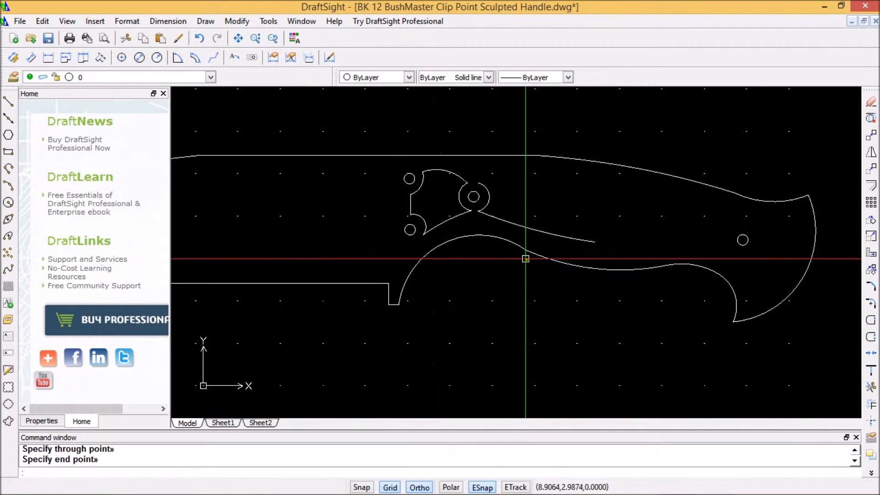
scroll(488, 219, up, 5)
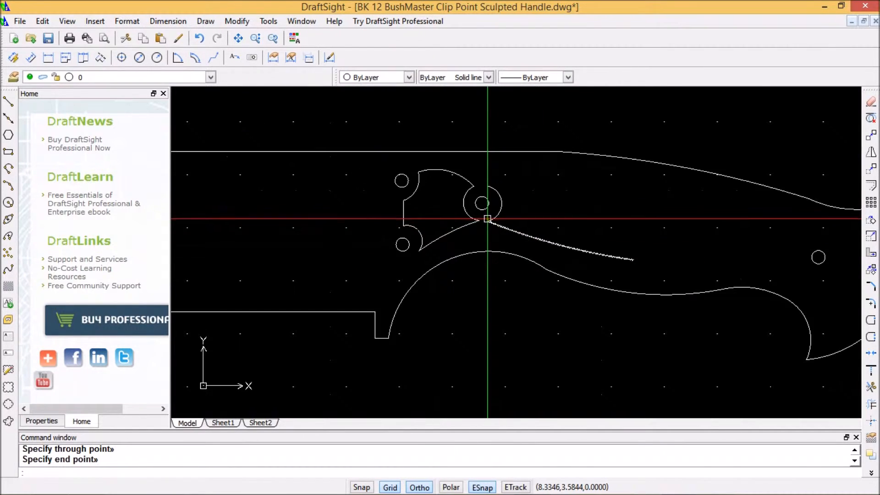
scroll(488, 218, up, 3)
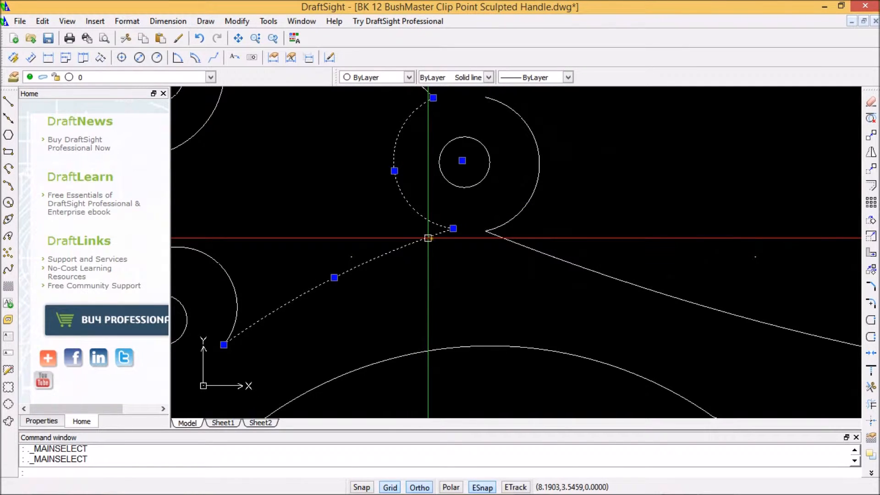
click(453, 228)
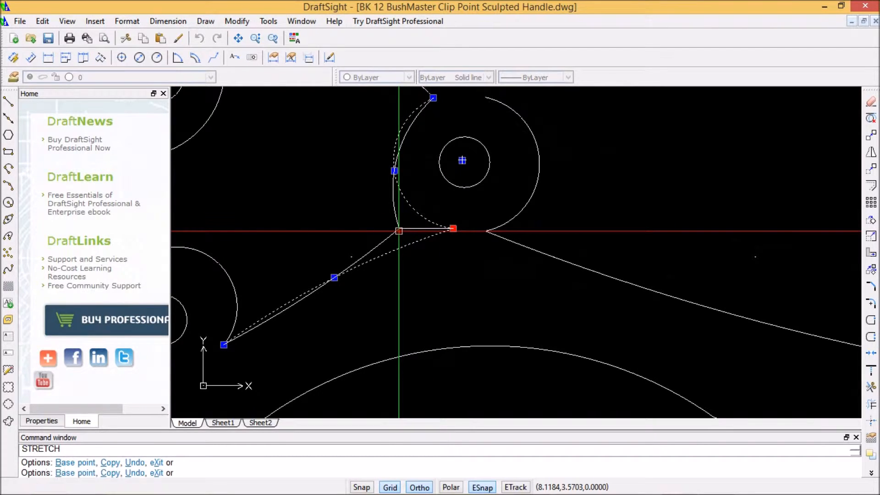
click(399, 229)
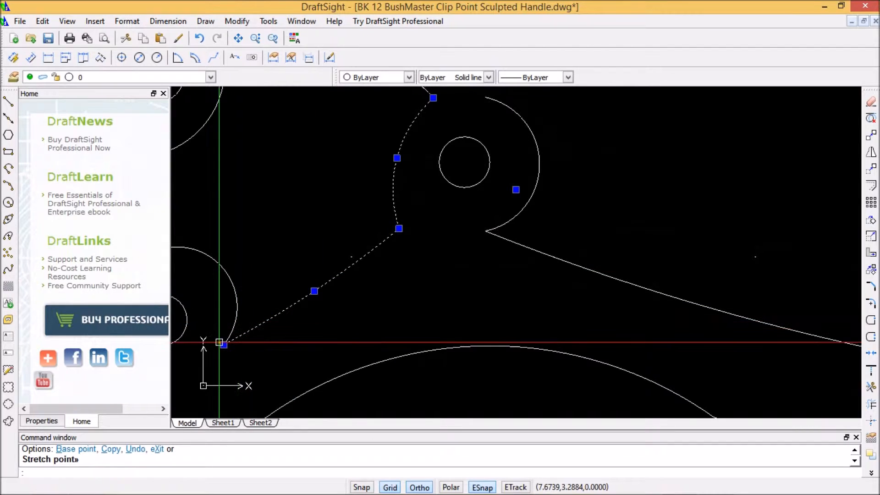
Step: Add the lower-left hole's arc to the selection and stretch its shared corner with the connecting arc straight up
click(234, 318)
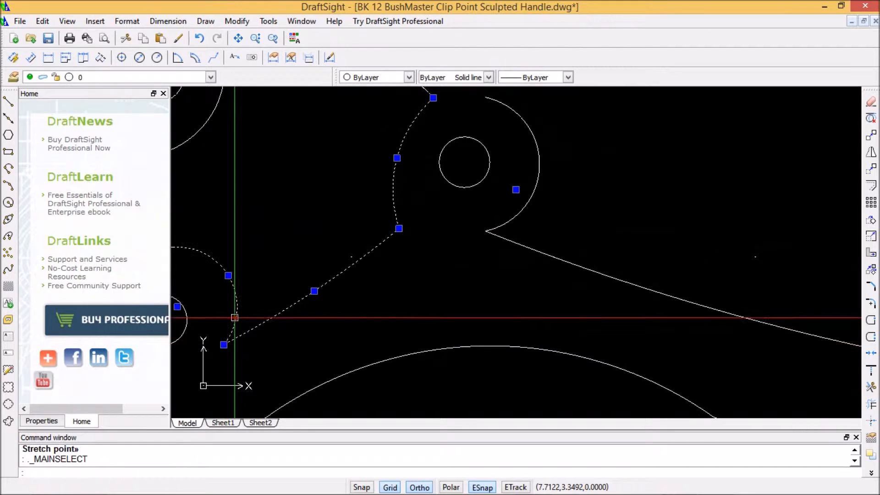
click(226, 349)
click(224, 345)
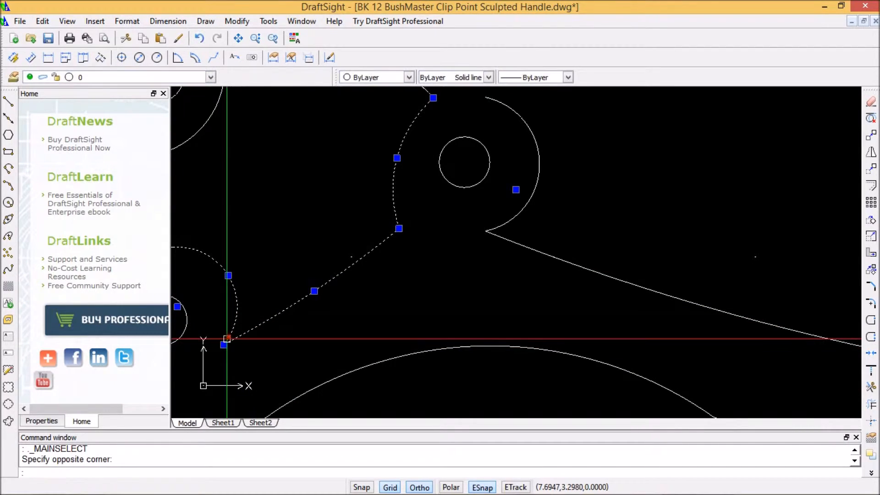
click(223, 344)
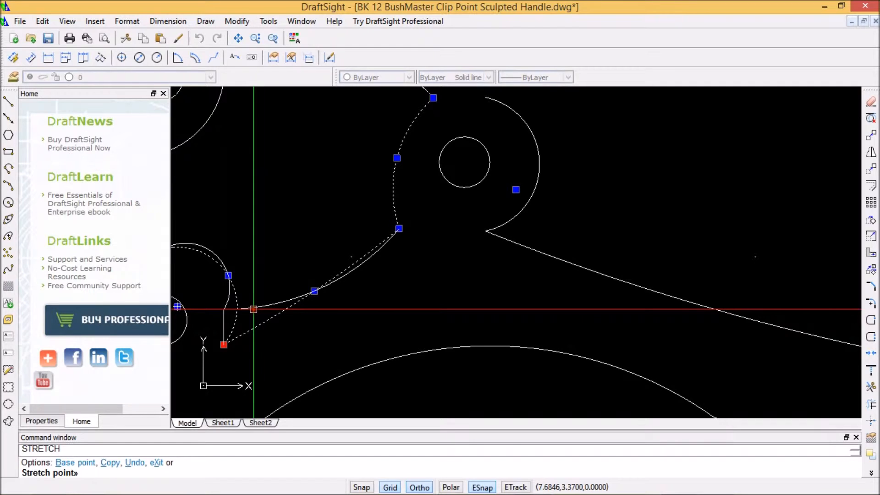
click(253, 309)
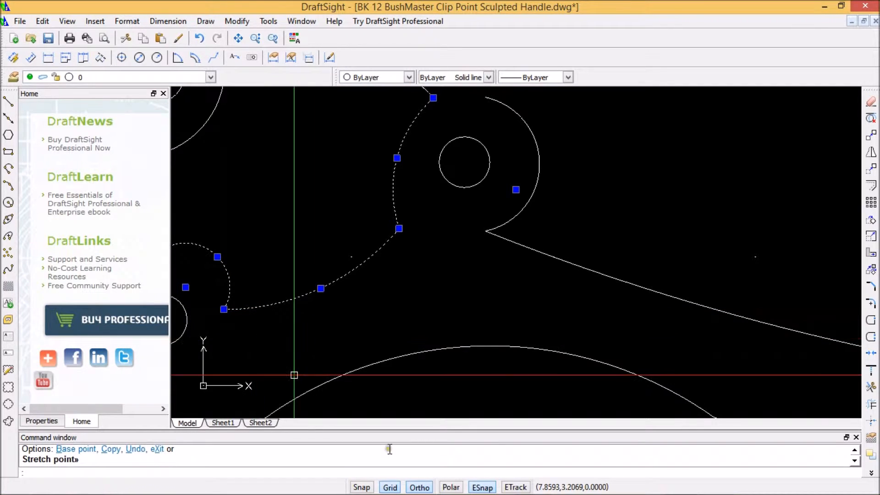
Step: Turn entity snapping off and stretch the same shared corner by the lower-left hole horizontally right, away from the hole
click(478, 489)
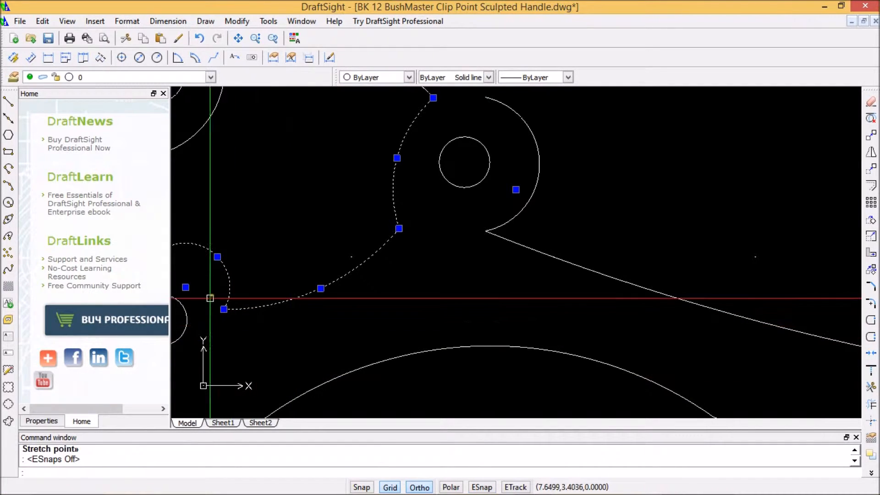
click(224, 309)
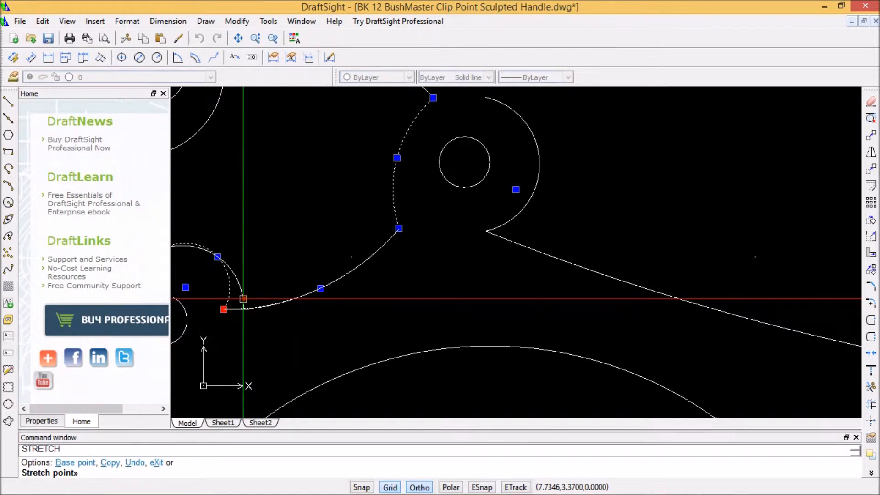
click(243, 298)
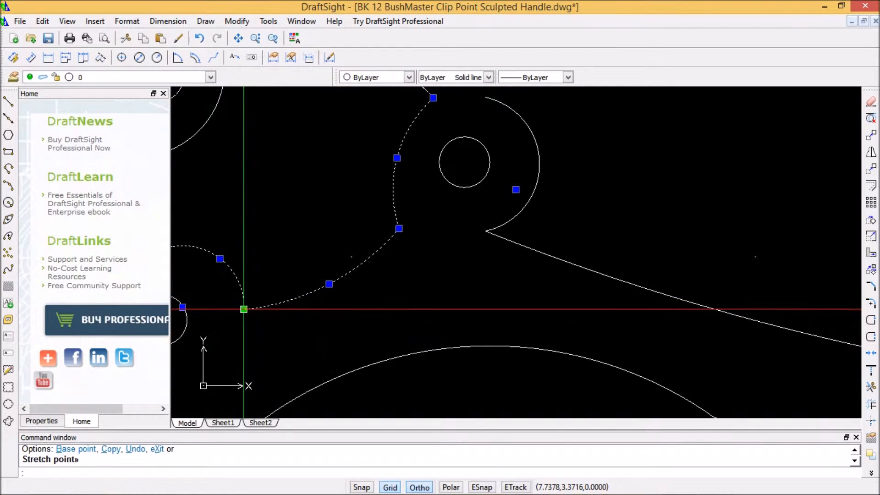
scroll(256, 304, down, 4)
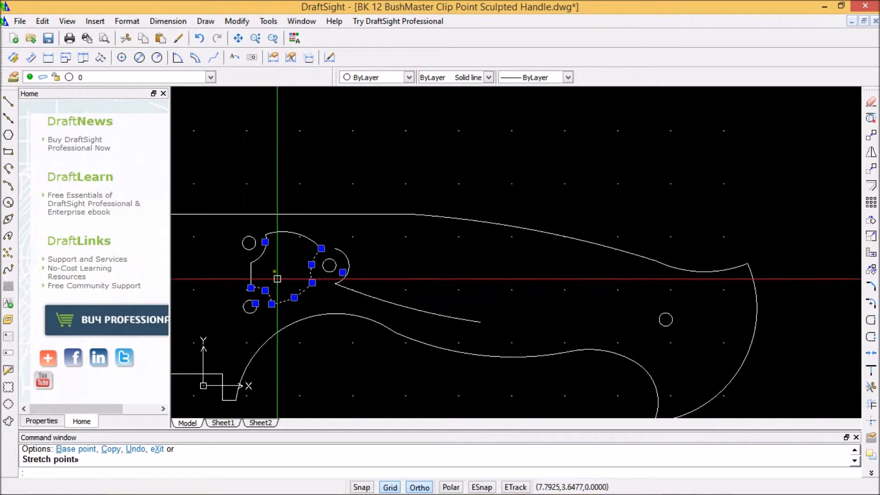
scroll(264, 263, up, 5)
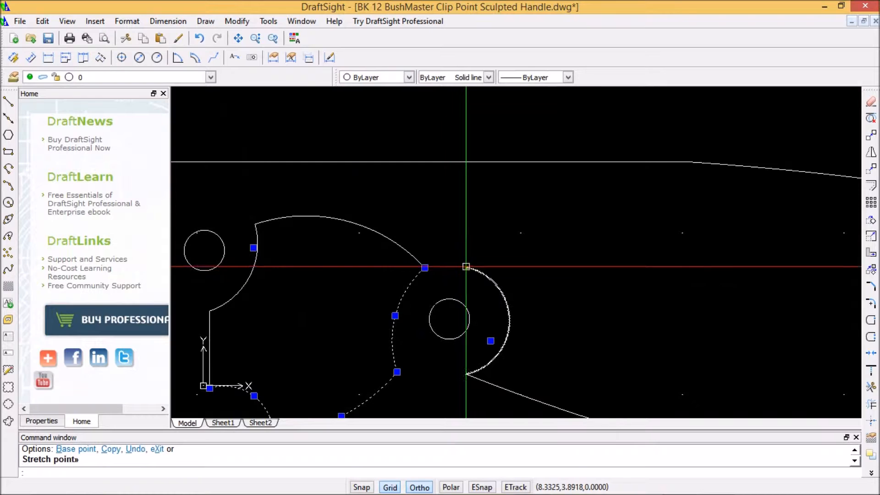
scroll(465, 268, down, 3)
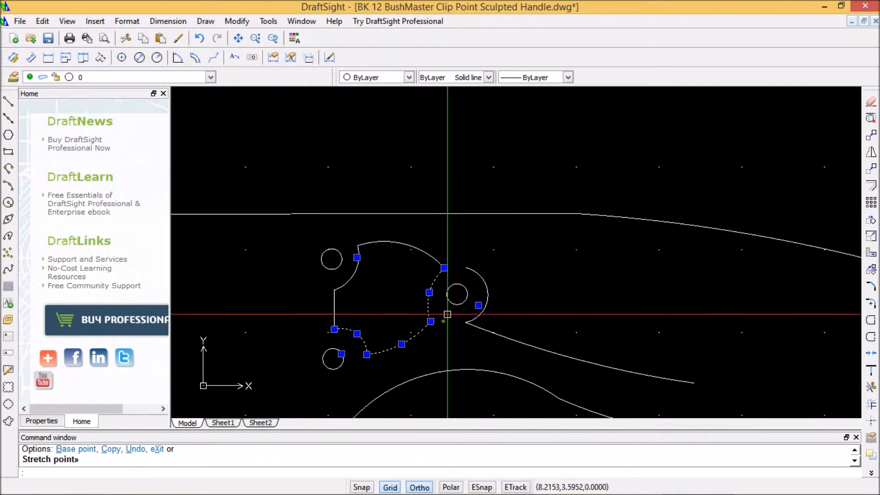
scroll(440, 321, up, 3)
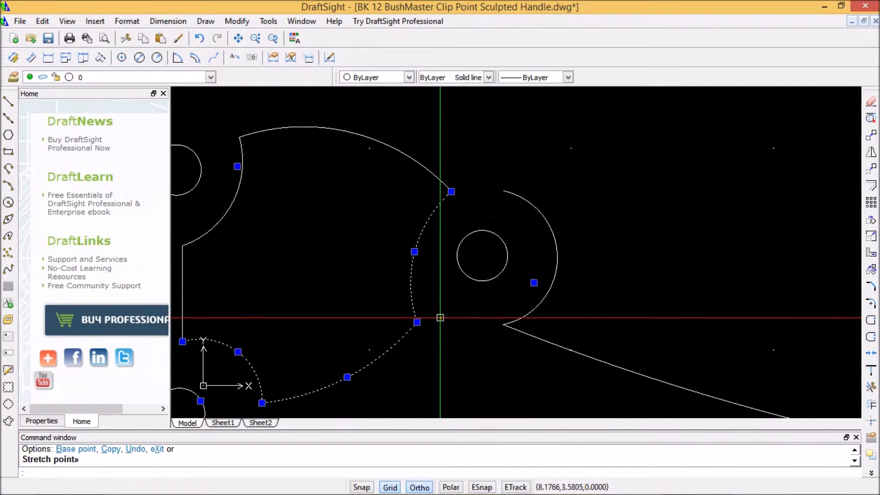
Step: Stretch the corner shared by the front hole's left arc and the lower connecting arc straight up
click(417, 322)
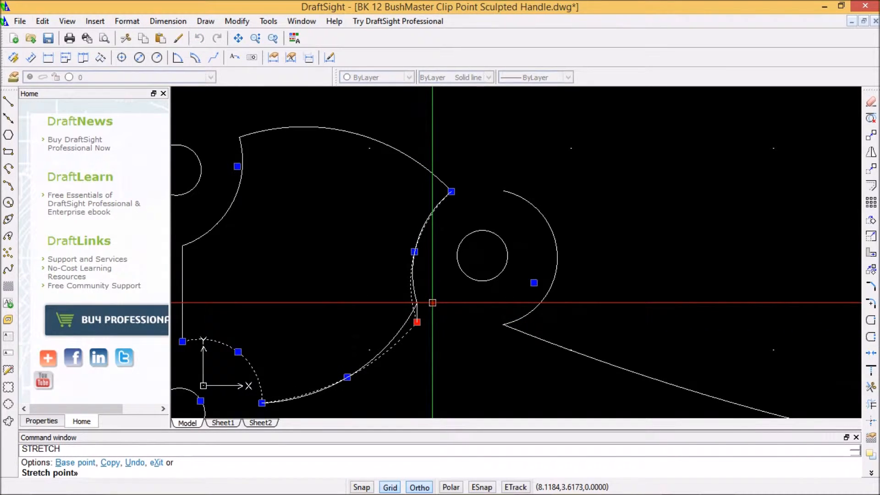
click(432, 303)
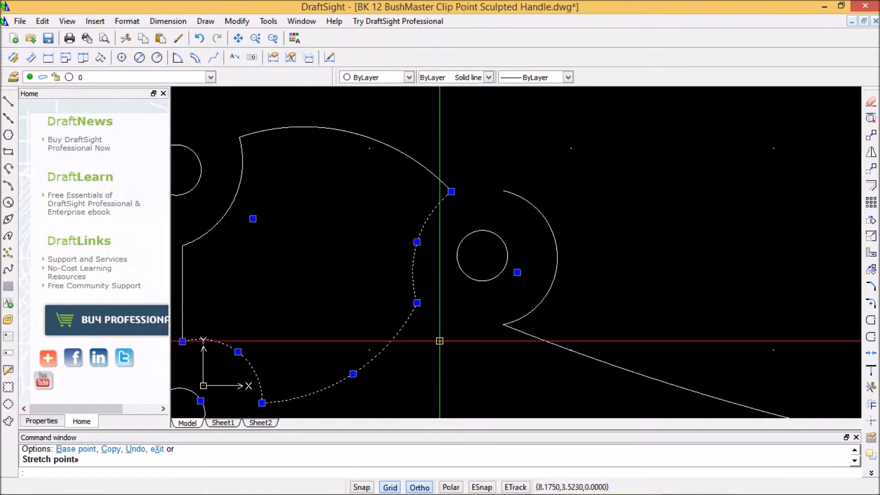
Step: Select the front hole's right arc and the long arc below it, and stretch their shared corner and the right arc's upper end horizontally right
click(508, 321)
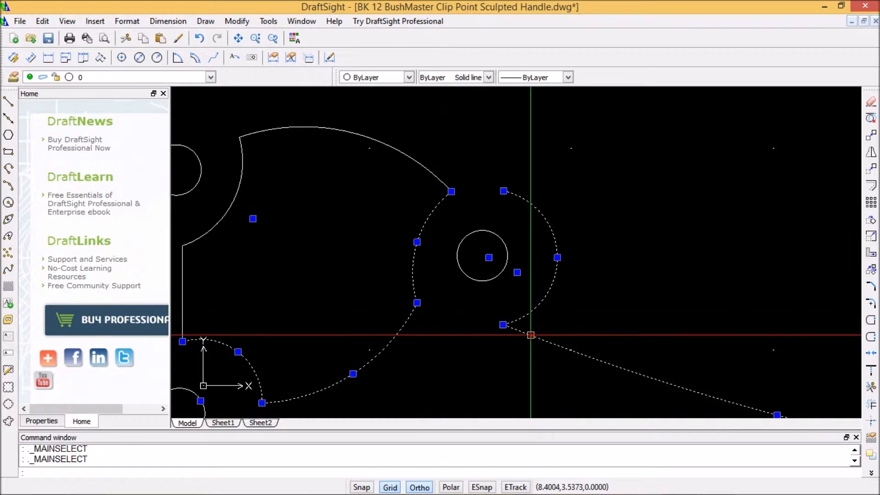
click(503, 325)
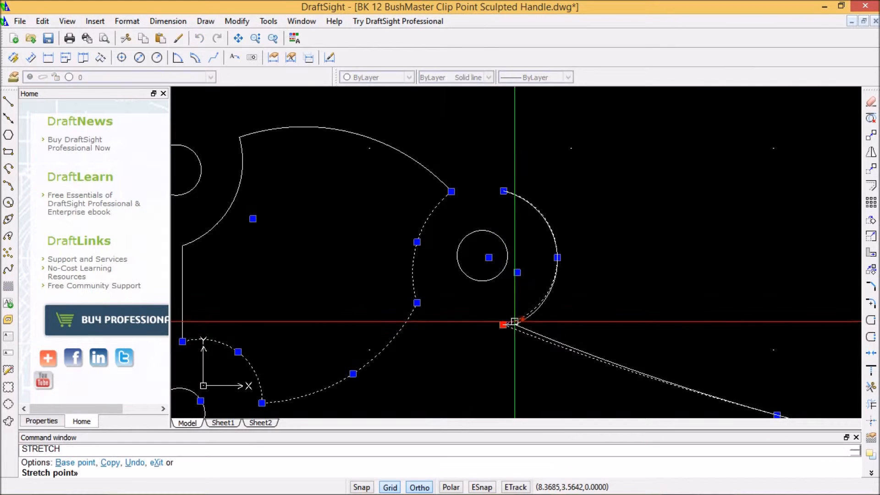
click(537, 313)
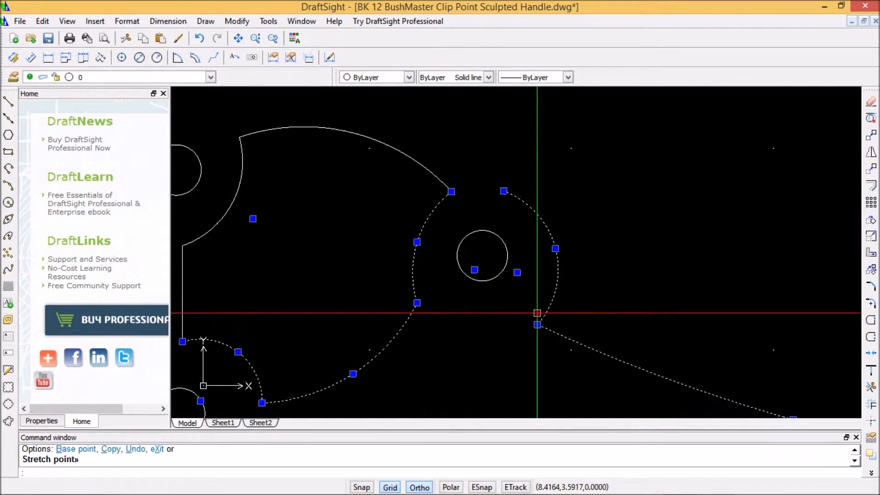
click(503, 191)
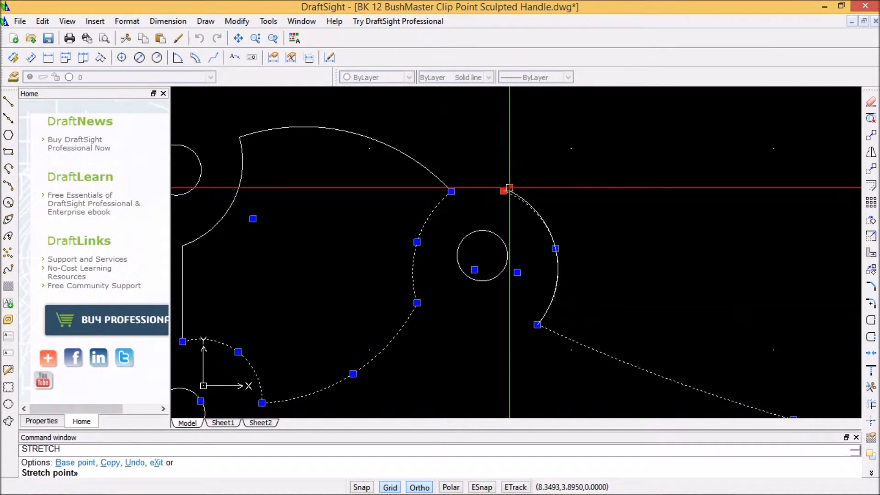
click(514, 182)
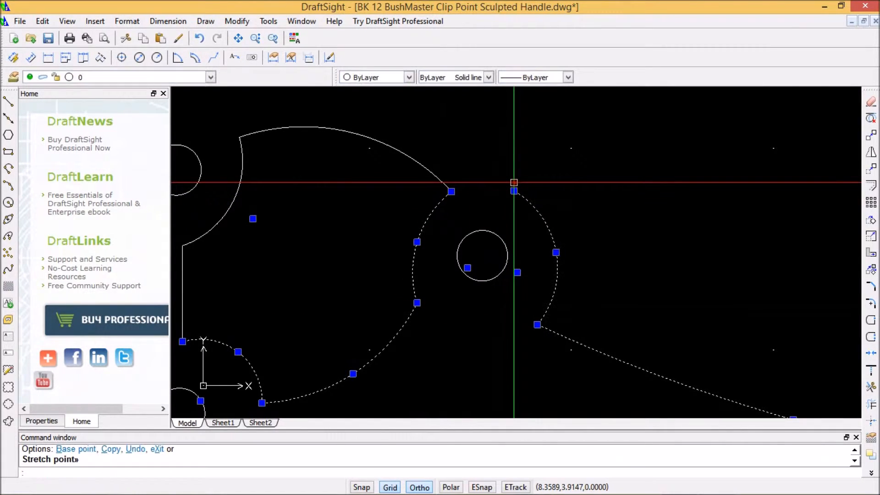
scroll(504, 211, down, 2)
scroll(534, 201, up, 1)
scroll(535, 198, down, 1)
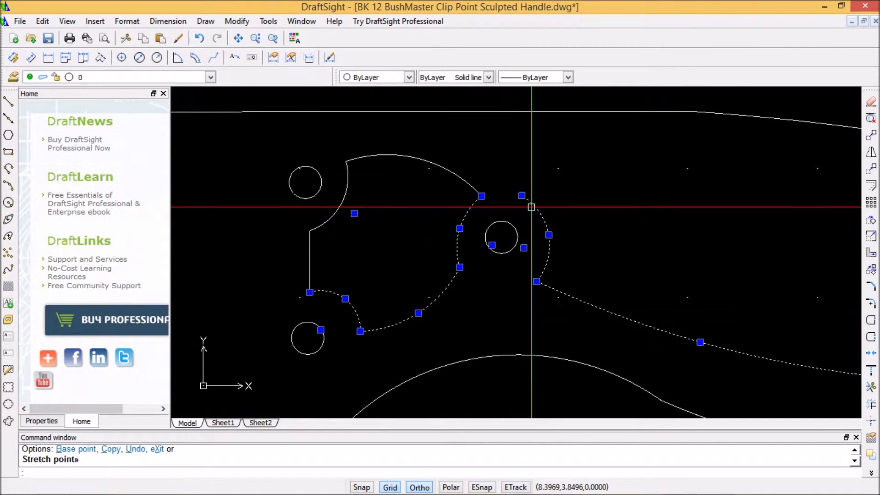
key(Escape)
Step: Examine the knife outline and the rear part of the handle around the rear hole
scroll(591, 220, down, 2)
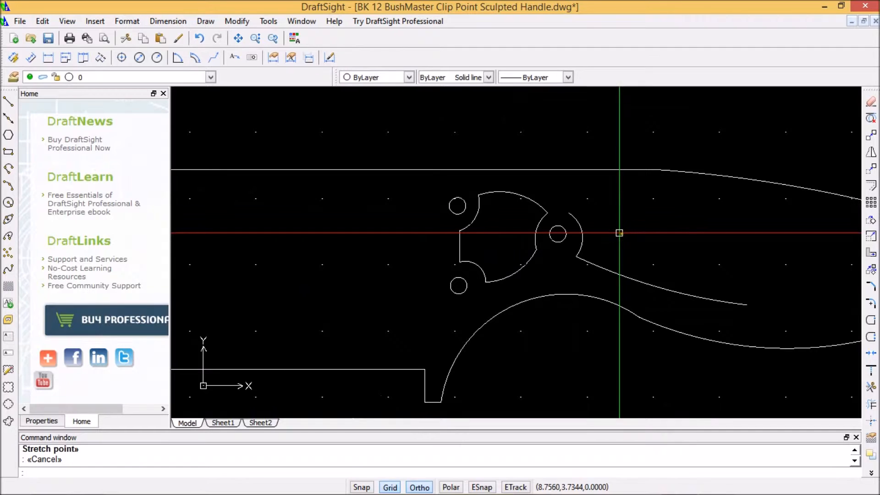
scroll(648, 233, down, 2)
scroll(654, 235, up, 1)
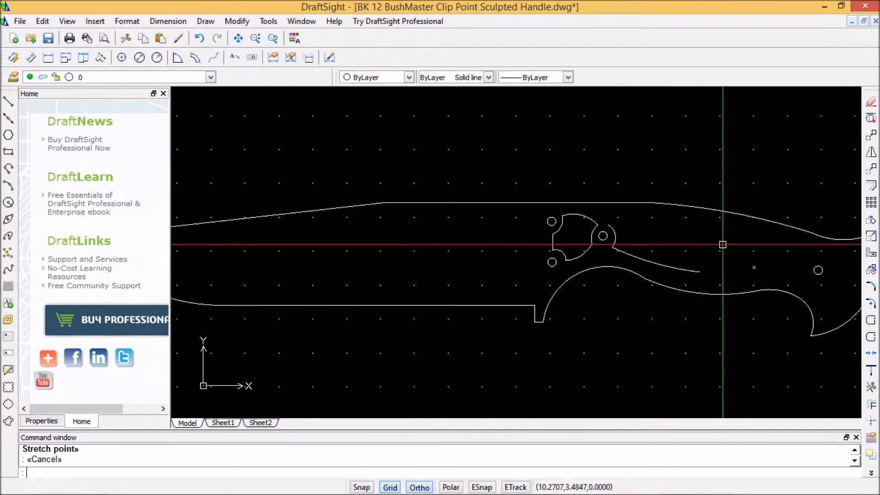
scroll(835, 294, up, 2)
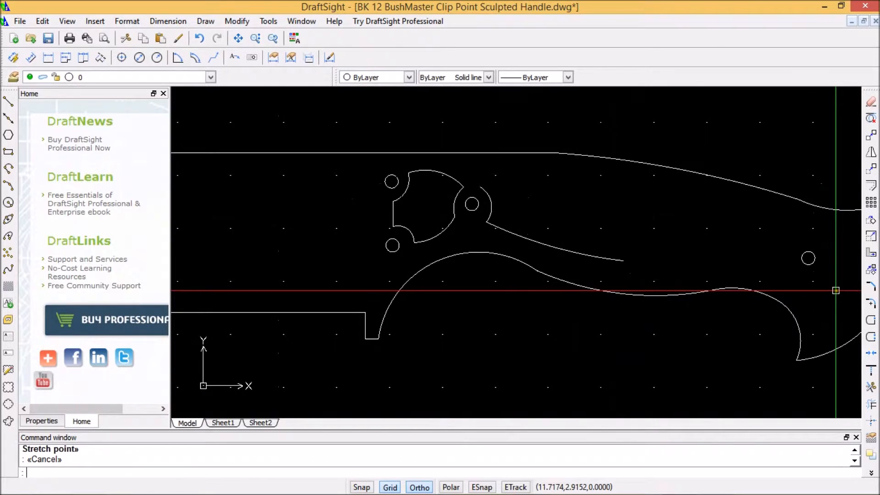
scroll(846, 283, down, 2)
scroll(847, 281, up, 2)
click(843, 282)
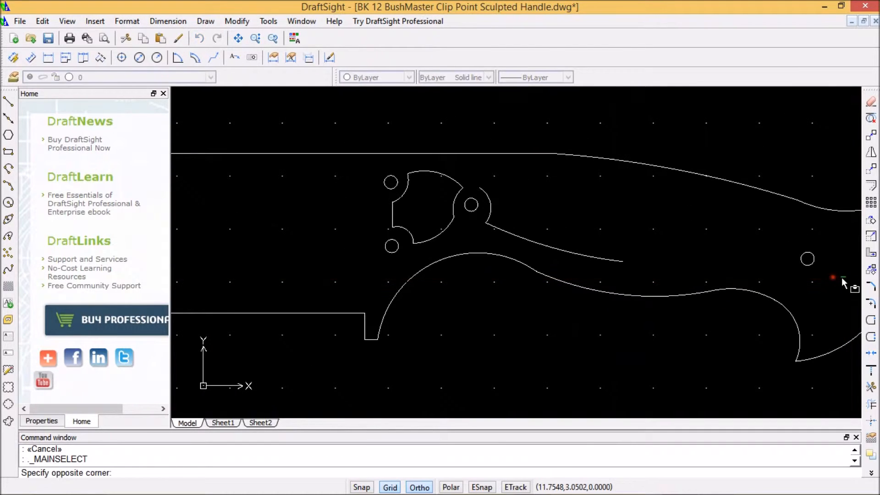
click(780, 274)
mouse_move(780, 274)
middle_down()
mouse_move(679, 266)
mouse_move(649, 273)
middle_up()
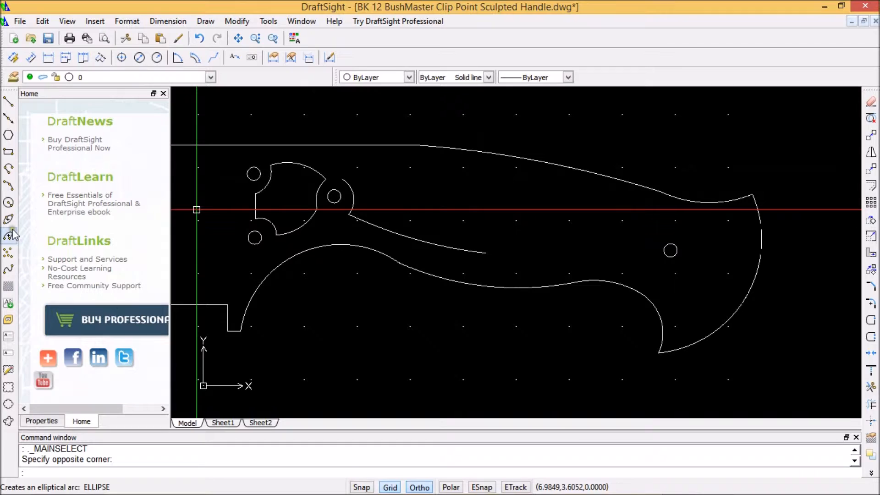
click(9, 188)
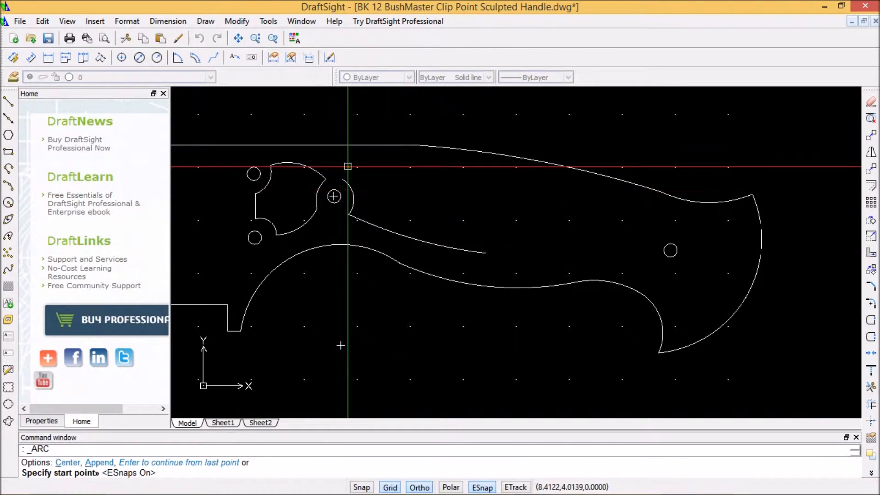
click(342, 178)
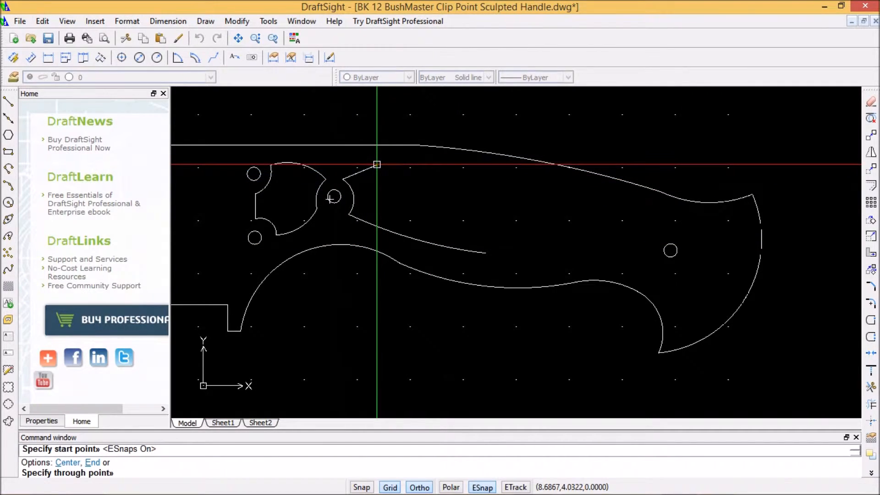
click(377, 164)
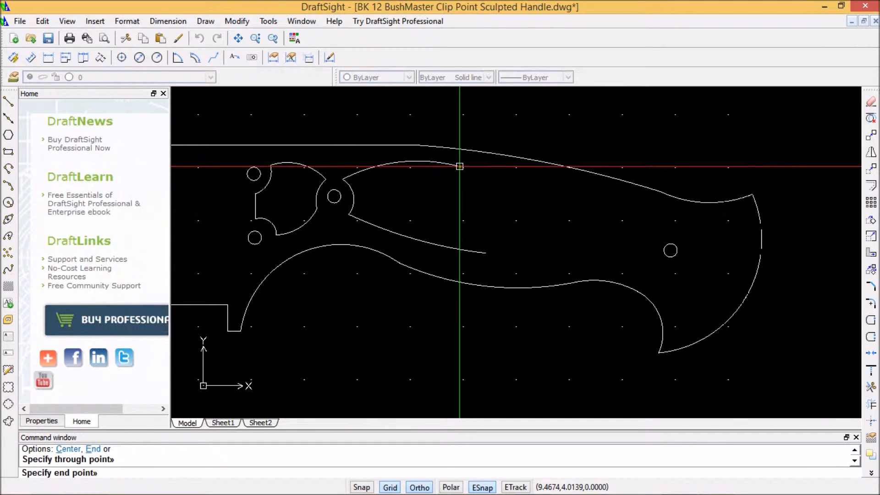
click(460, 166)
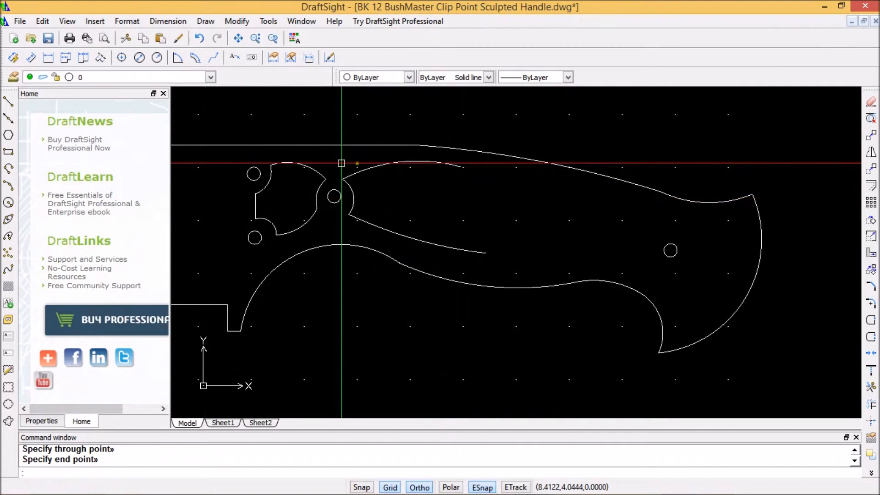
click(382, 165)
right_click(382, 165)
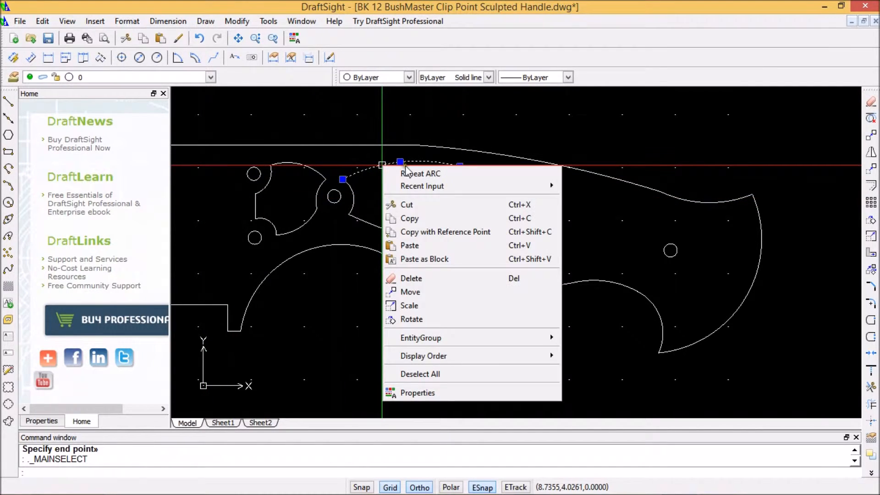
click(407, 204)
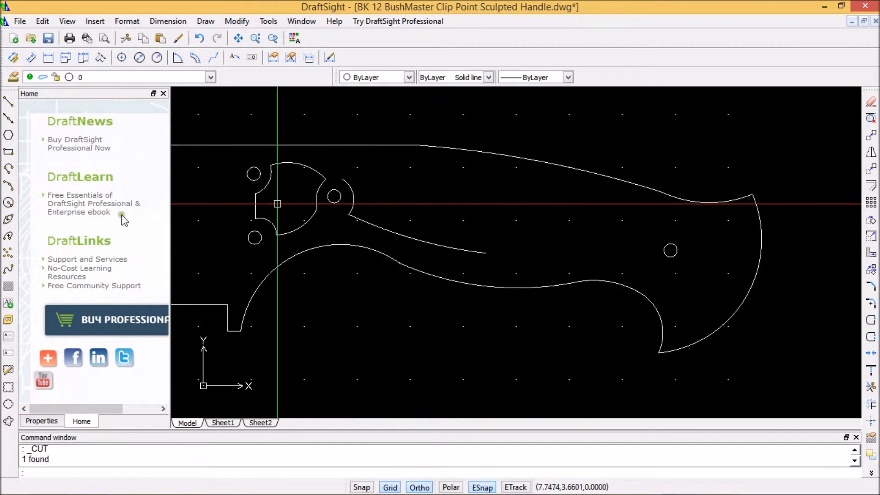
Step: Draw a shallow three-point arc from the upper end of the front hole's right arc to mid-handle, roughly following the handle's upper edge
click(8, 187)
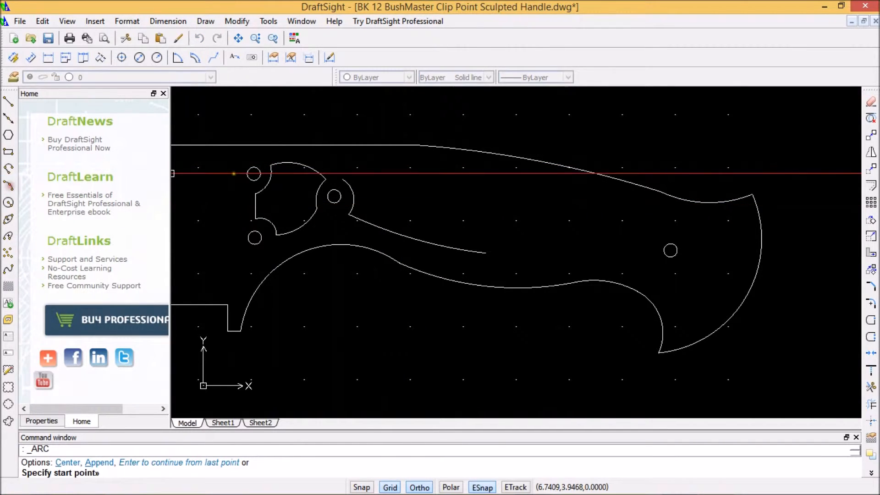
click(345, 178)
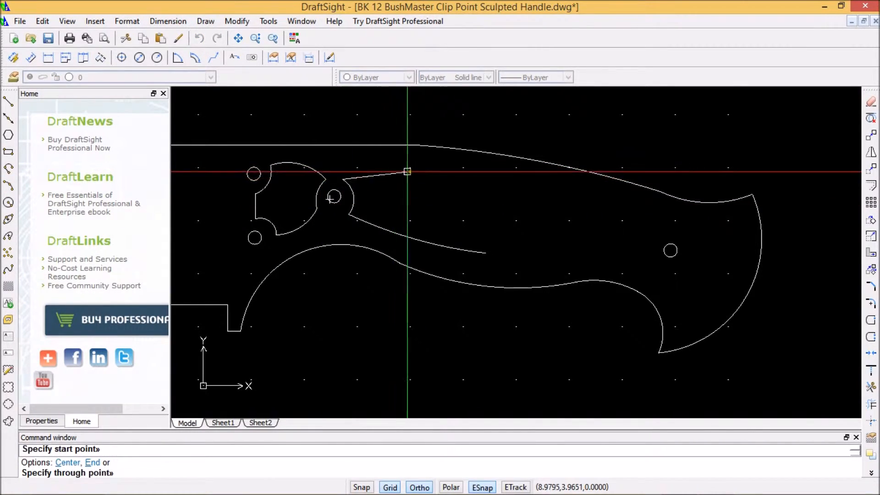
click(409, 172)
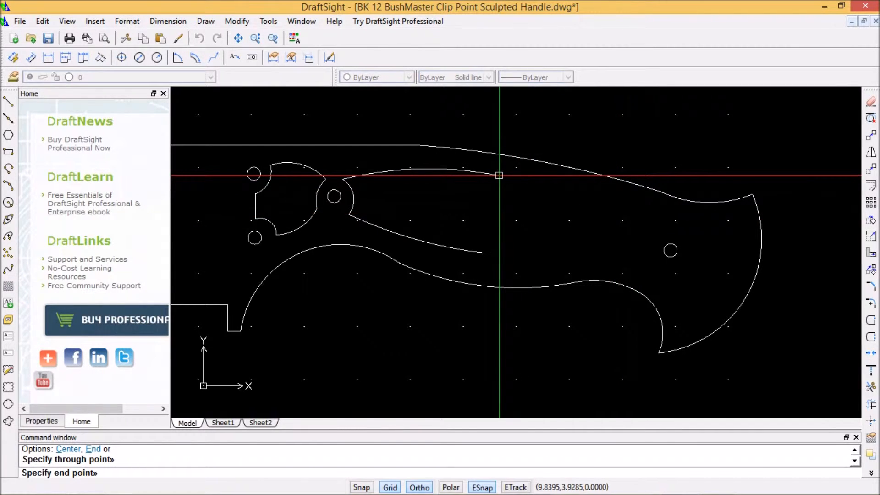
click(498, 175)
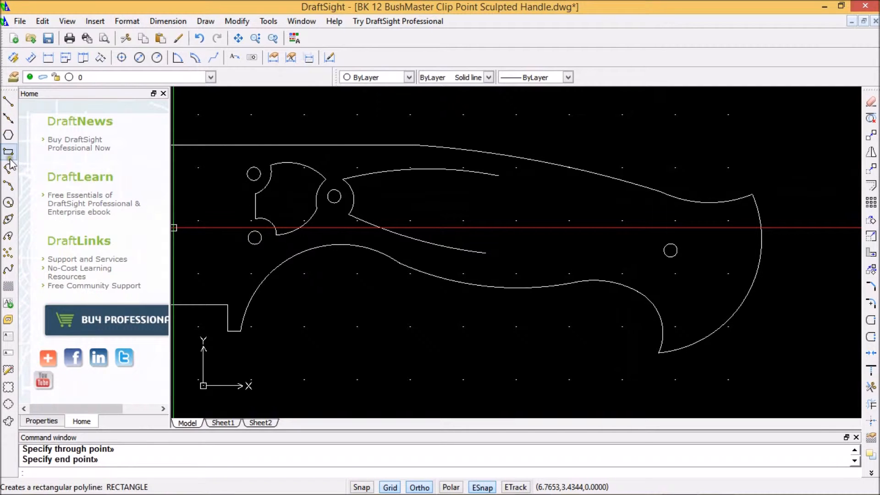
Step: Close the middle cutout at mid-handle with a nearly straight three-point arc joining the rear ends of its upper and lower arcs
click(13, 187)
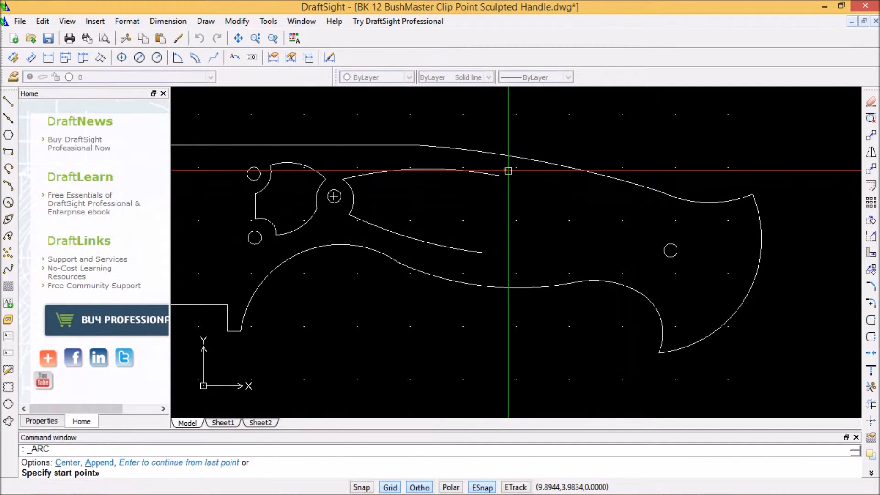
click(498, 175)
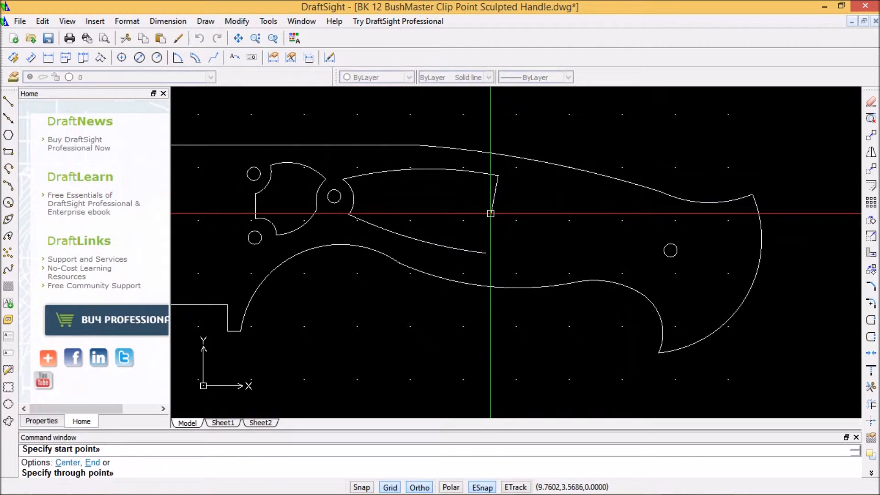
click(490, 214)
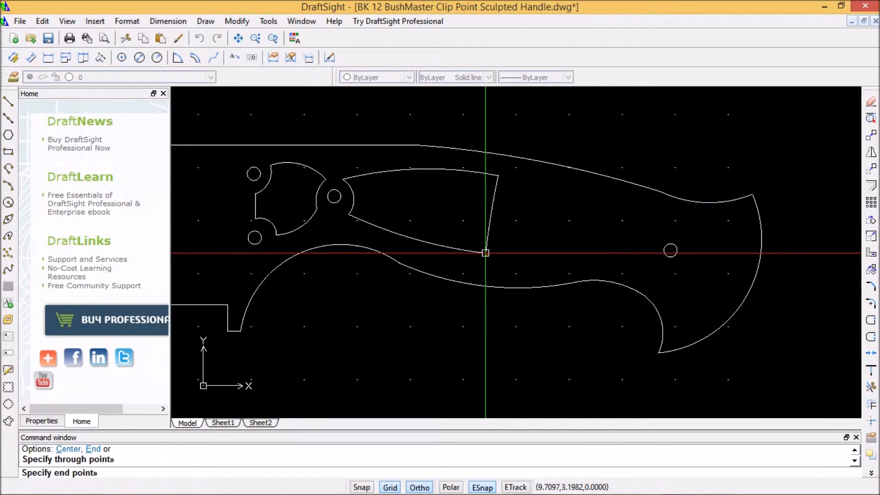
click(486, 255)
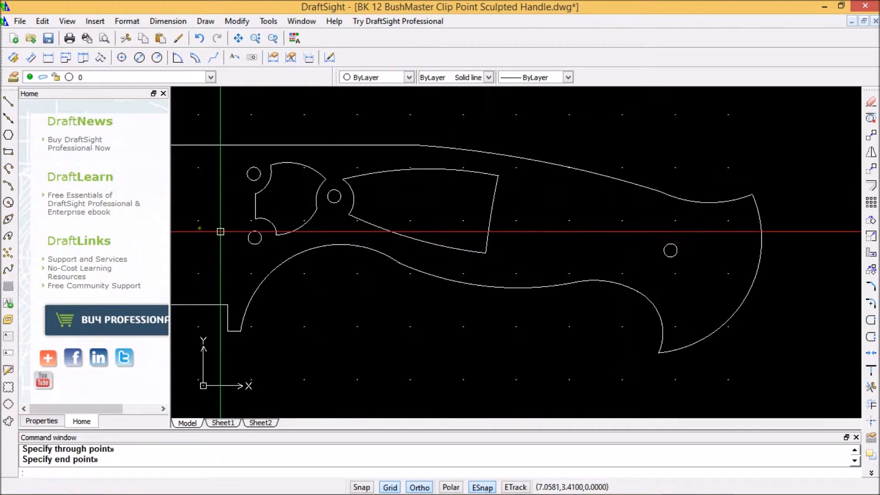
Step: Draw another nearly straight three-point arc just behind the middle cutout's rear edge, roughly parallel to it, as the rear cutout's front edge
click(18, 186)
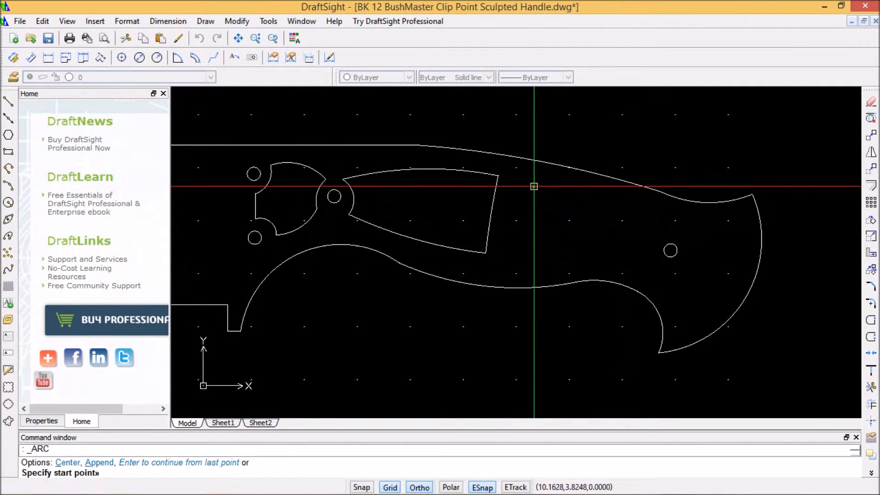
click(517, 181)
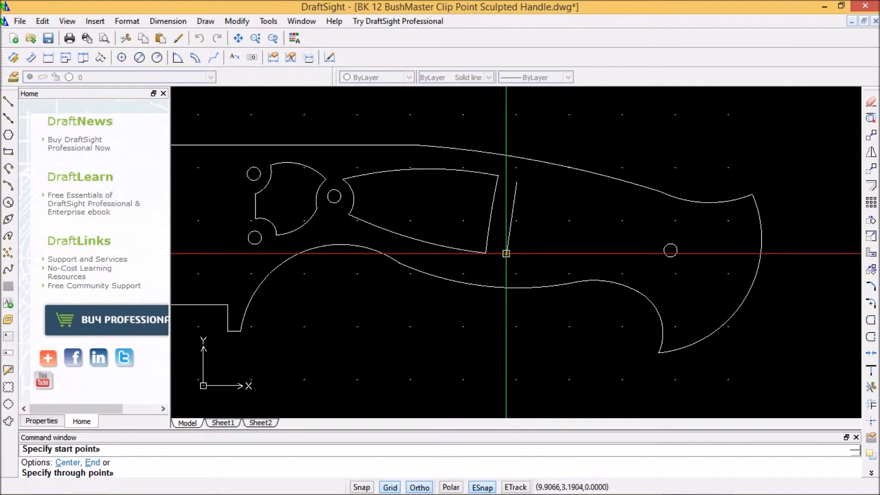
click(507, 228)
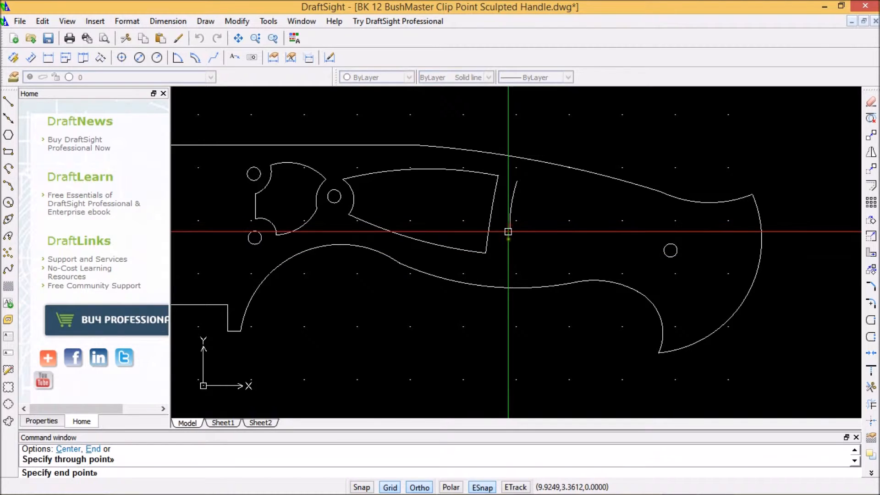
click(504, 255)
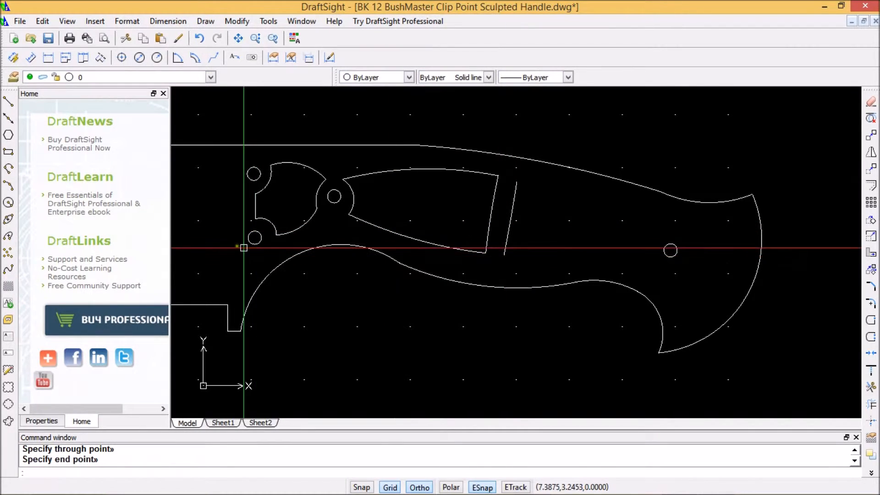
Step: Draw a three-point arc from the upper end of the rear cutout's front edge to just above the rear hole, following the handle's upper edge
click(9, 186)
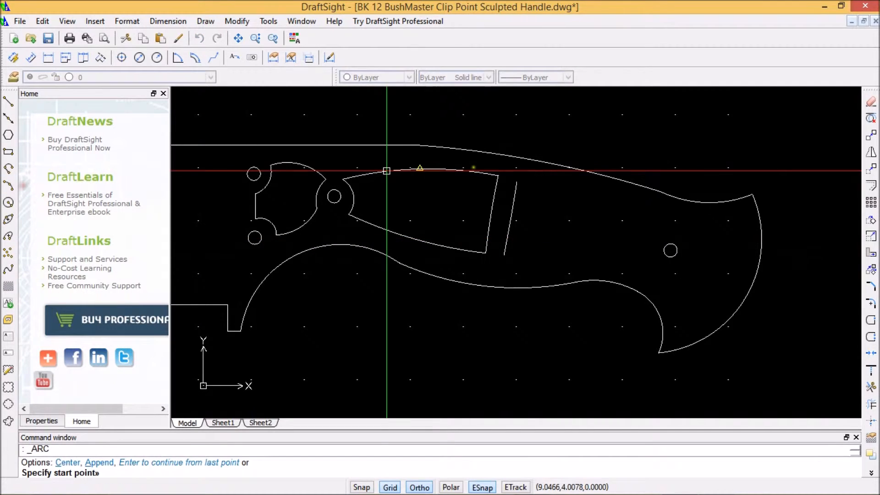
click(514, 182)
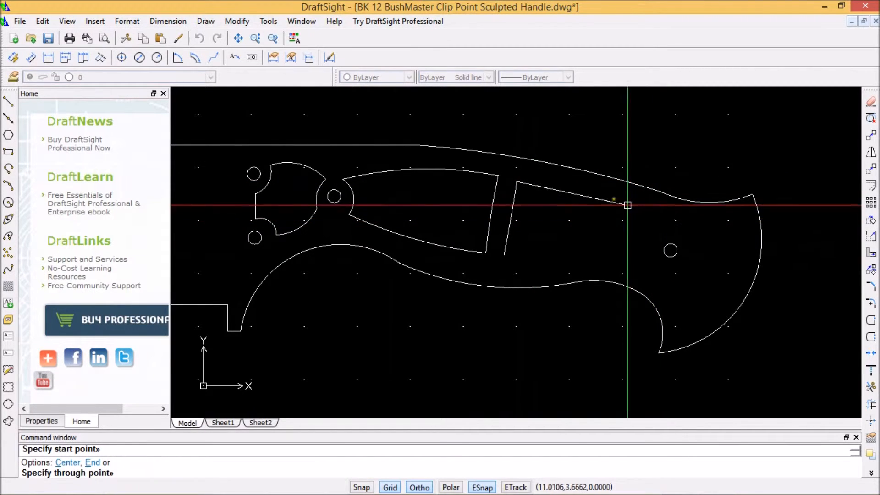
click(597, 199)
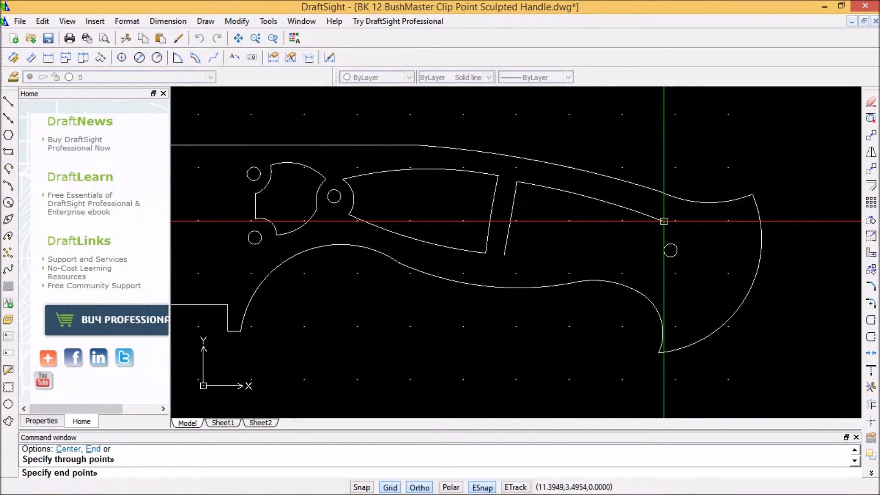
click(664, 222)
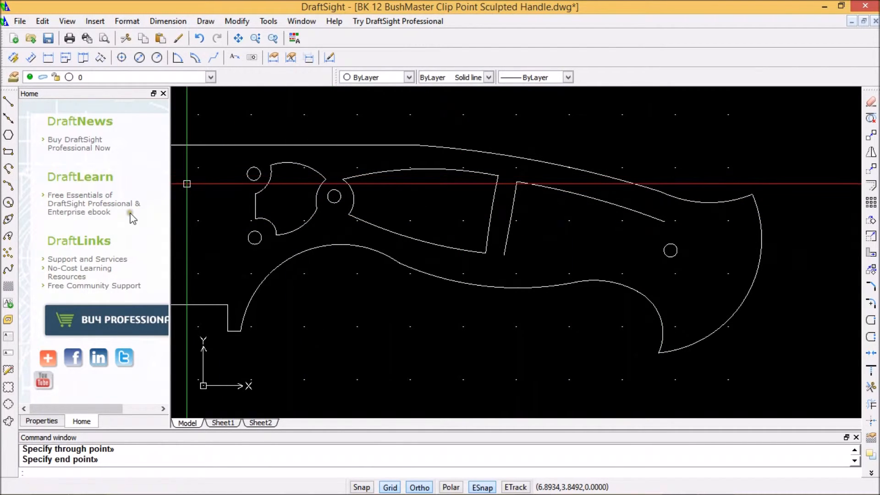
Step: Draw a shallow three-point arc from the lower end of the rear cutout's front edge to just below and ahead of the rear hole
click(13, 187)
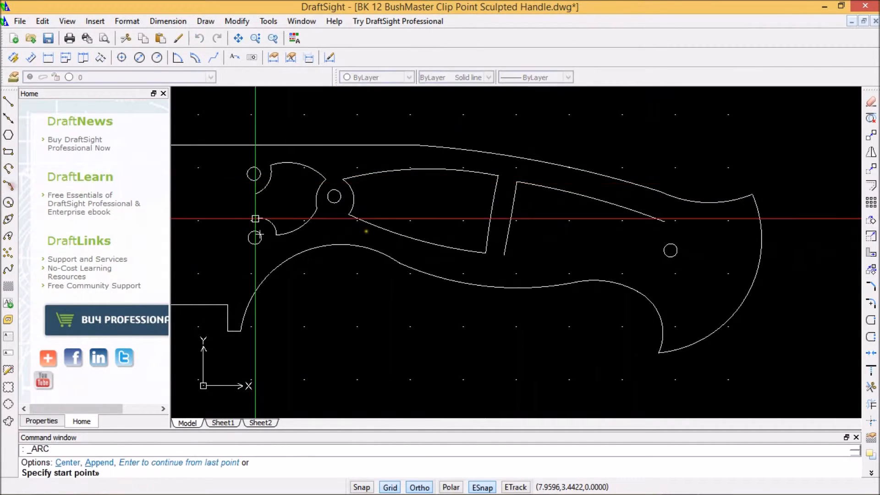
click(504, 255)
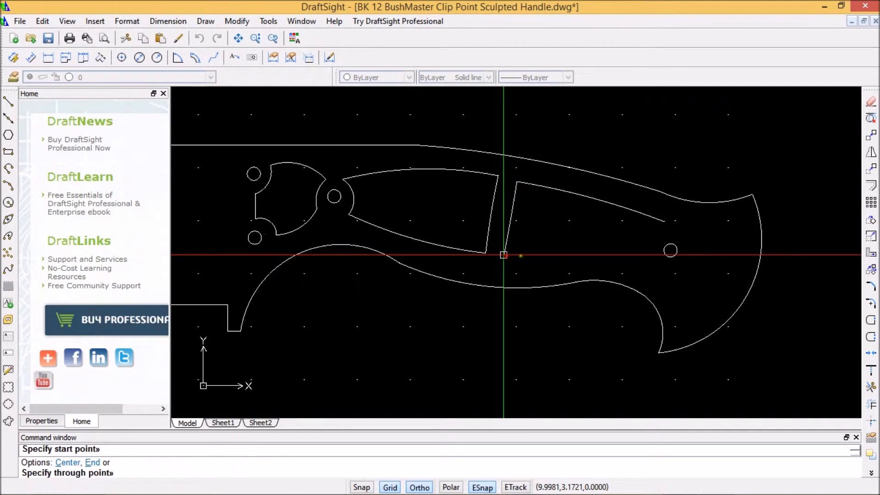
click(570, 258)
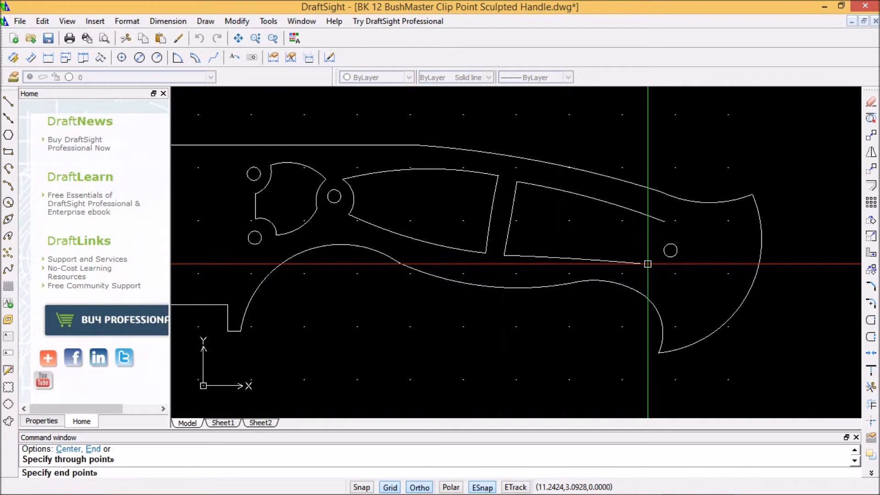
click(648, 265)
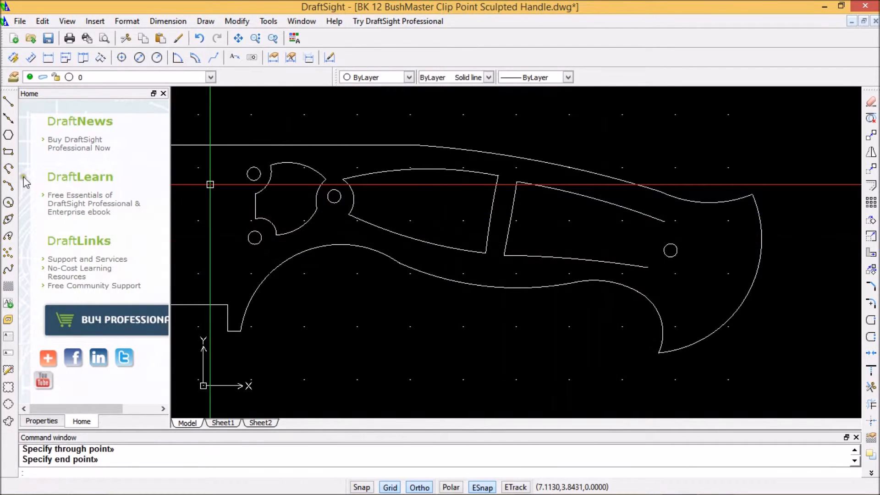
Step: Close the rear cutout with a three-point arc joining its upper and lower arcs' rear ends, curving around the front of the rear hole
click(9, 184)
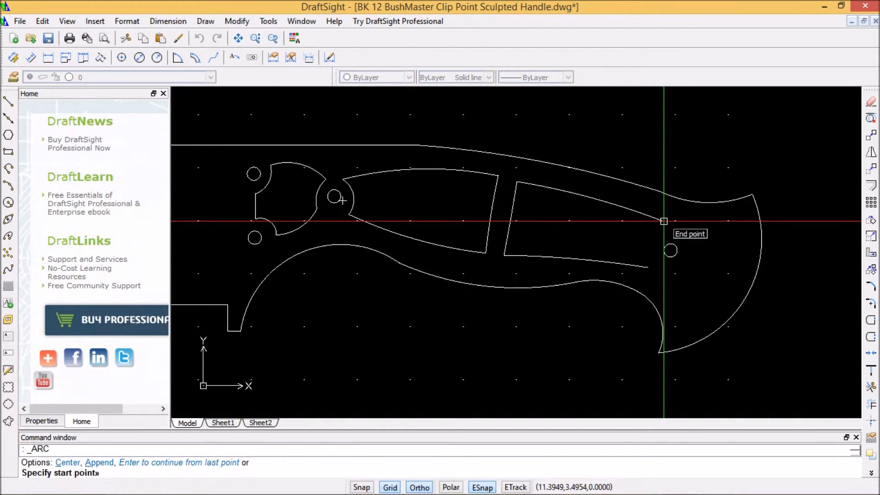
click(664, 221)
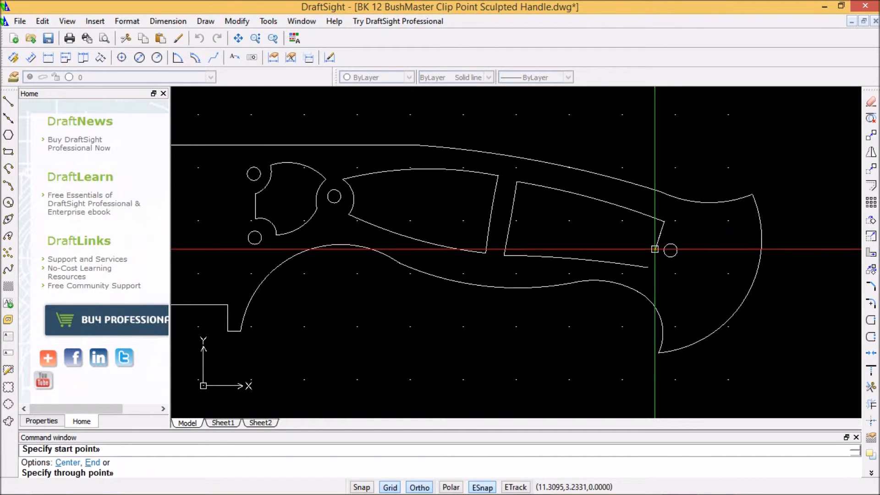
click(651, 251)
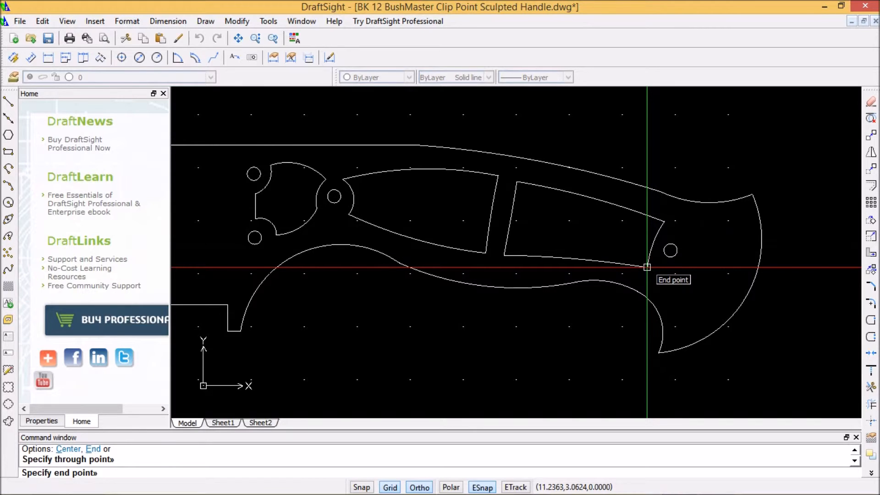
click(647, 267)
scroll(660, 266, up, 1)
scroll(661, 266, up, 2)
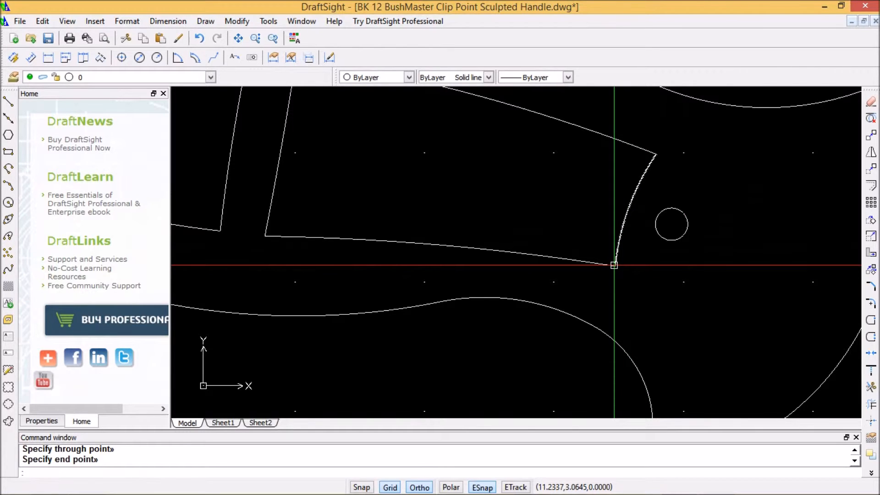
scroll(624, 260, down, 2)
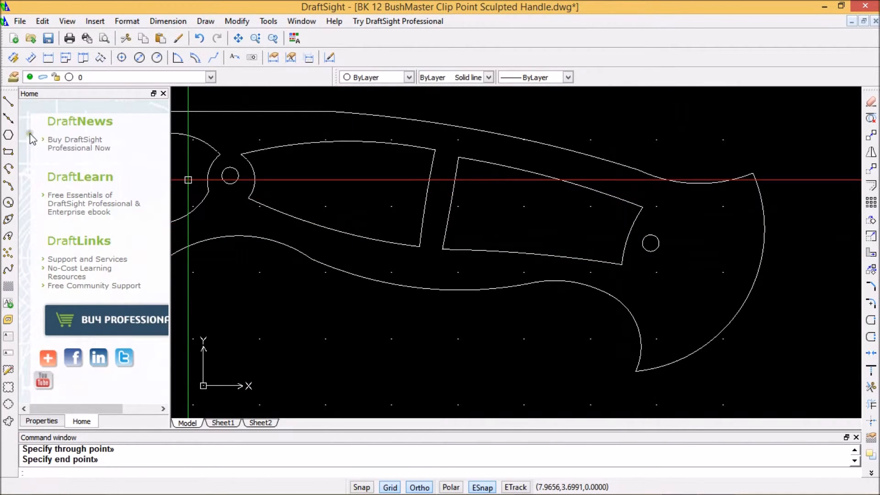
Step: Draw a short, shallow three-point arc above and behind the rear hole, following the handle's upper edge toward the butt, to begin a butt cutout
click(8, 185)
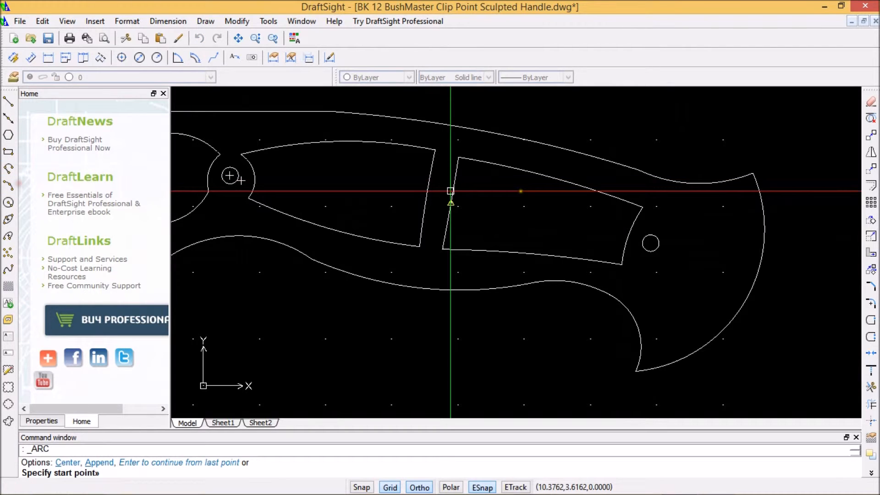
click(677, 217)
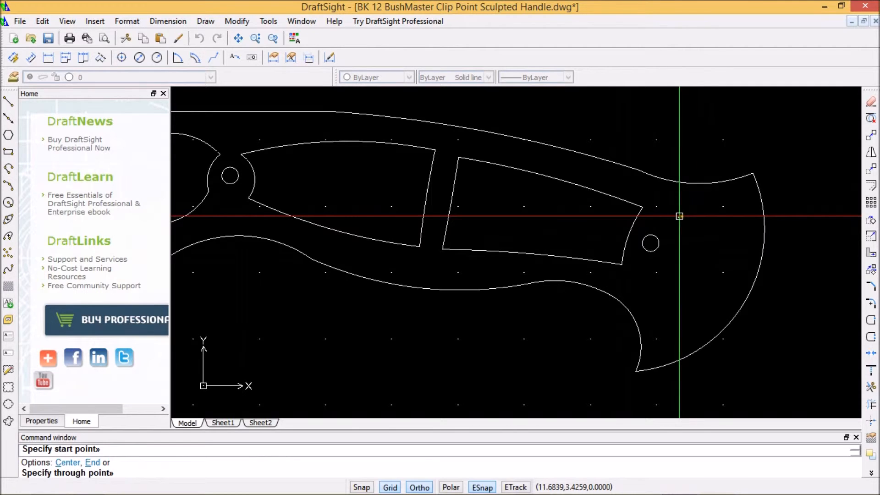
click(705, 214)
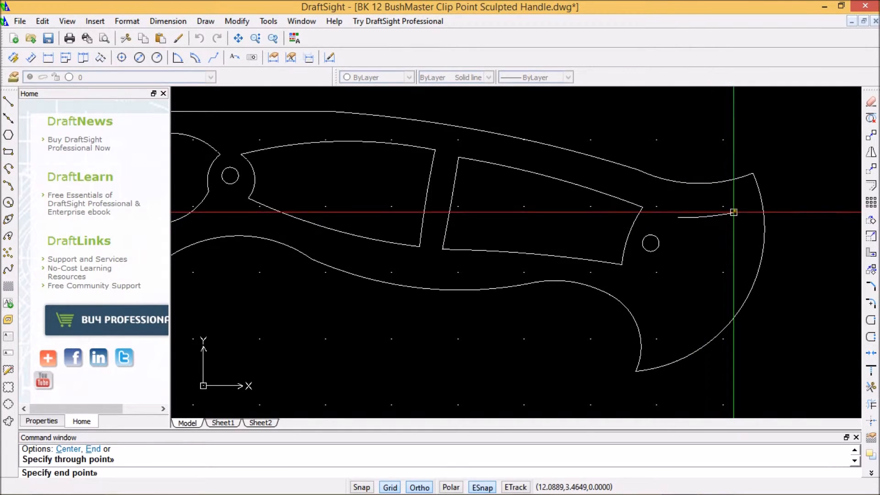
click(735, 209)
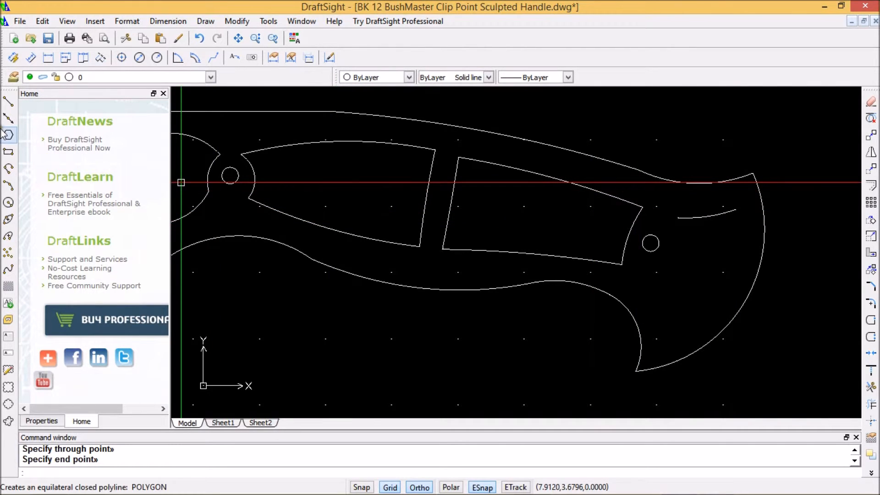
Step: Draw a three-point arc from the rear end of the butt cutout's upper arc down toward the handle's lower tip, following the curved butt edge
click(8, 186)
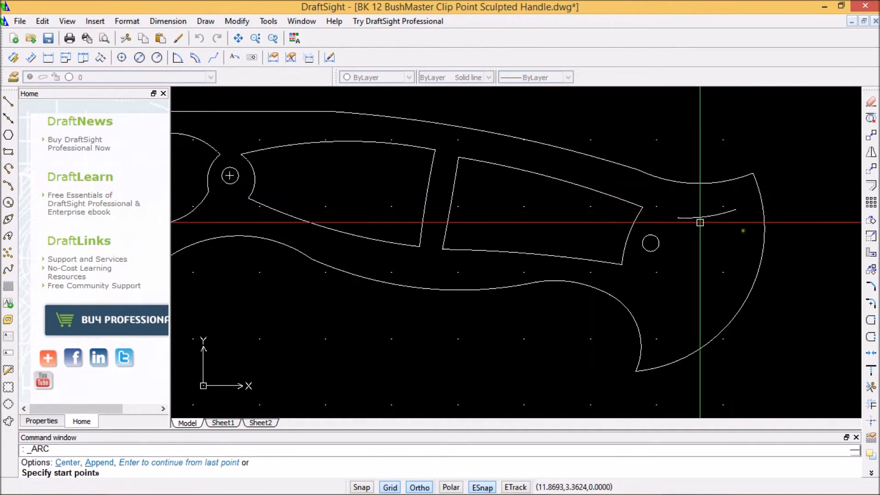
click(735, 209)
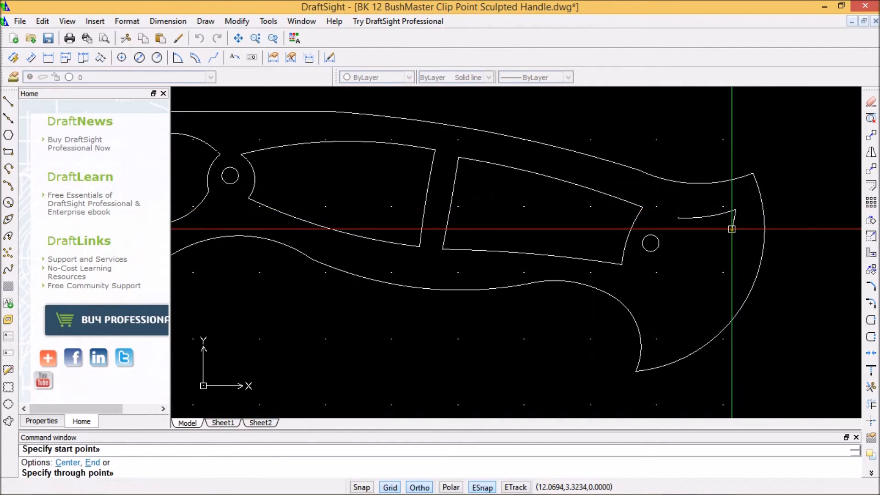
click(721, 278)
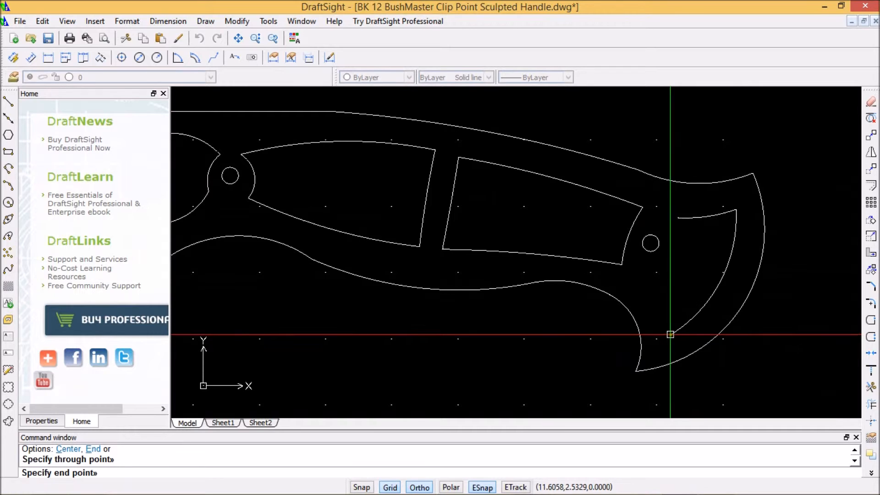
click(672, 331)
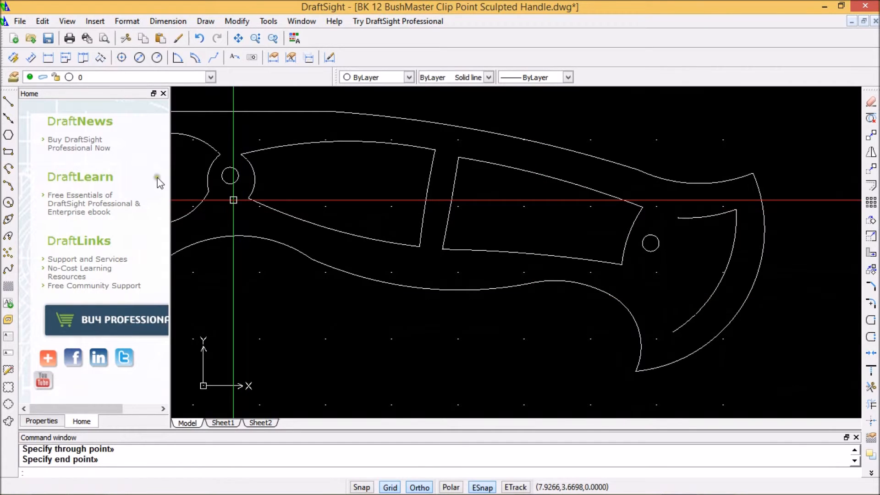
Step: Draw a three-point arc from the lower end of the butt cutout's rear arc up to just below the rear hole
click(8, 185)
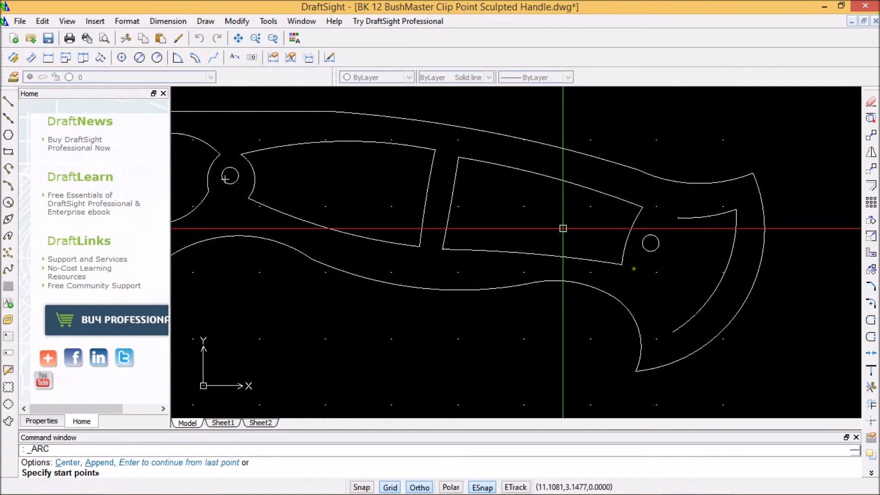
click(672, 331)
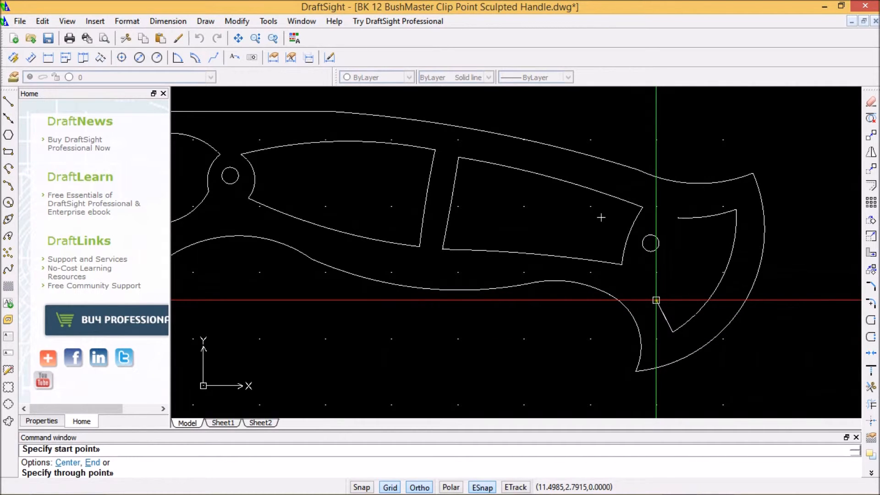
click(656, 298)
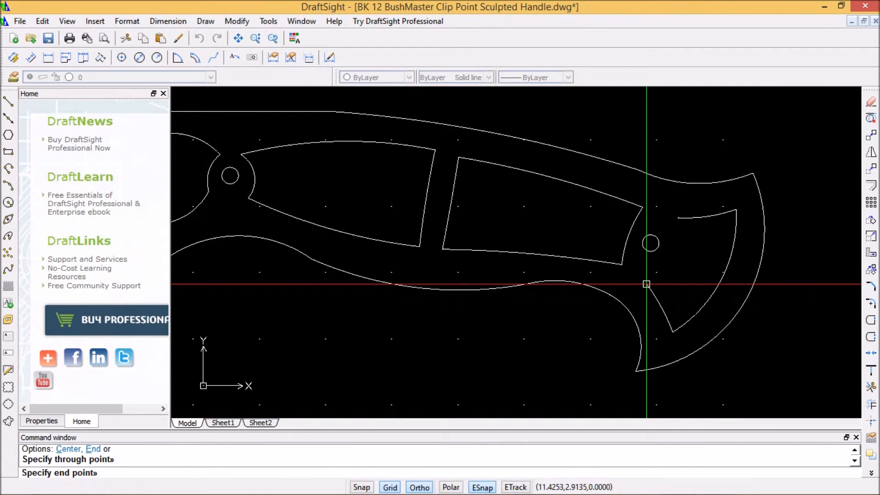
click(646, 284)
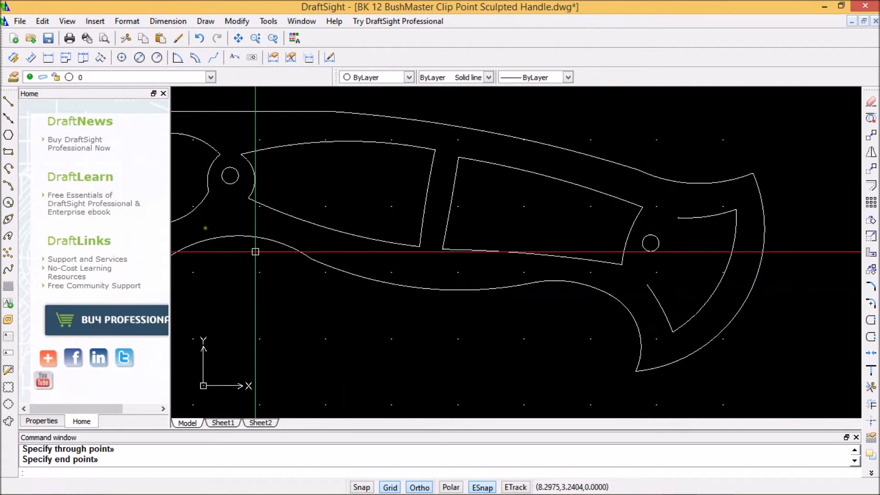
Step: Close the butt cutout with a three-point arc around the rear hole, joining the front ends of its upper and lower arcs
click(8, 185)
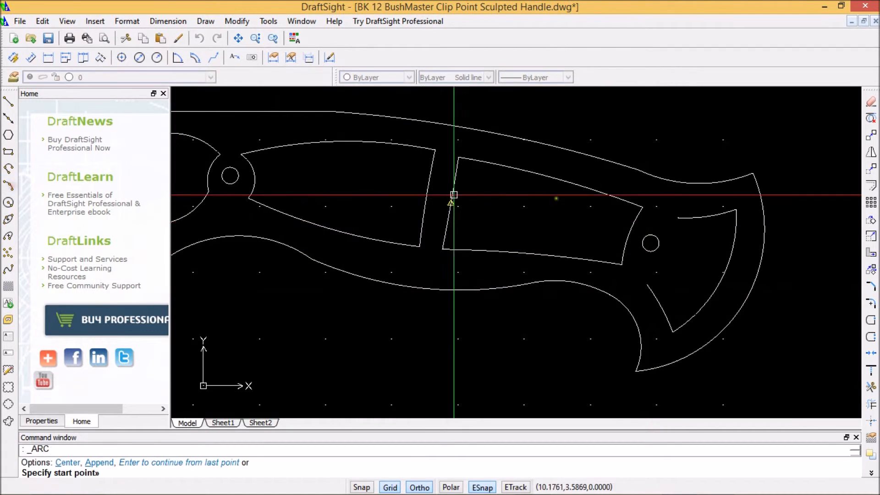
click(678, 218)
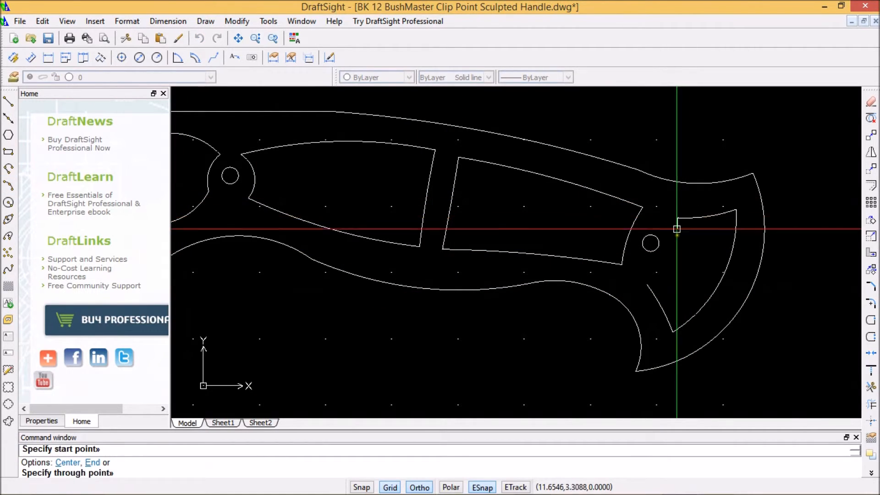
click(675, 253)
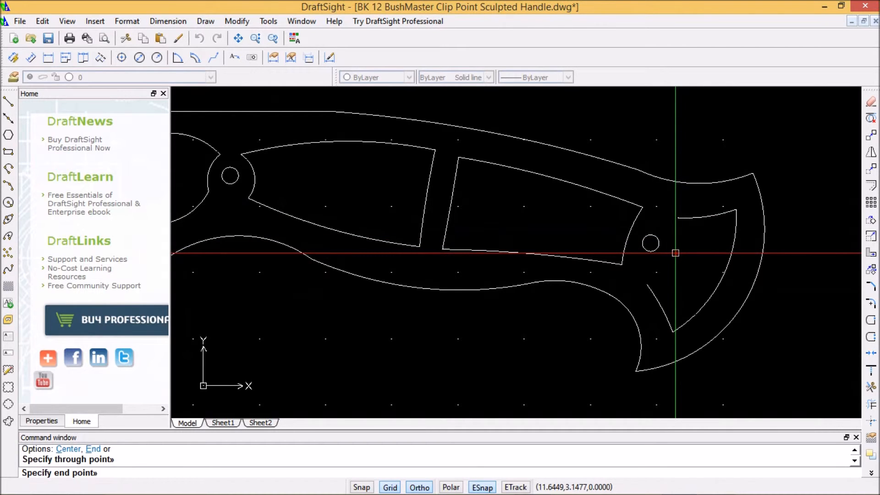
click(647, 284)
scroll(646, 284, down, 6)
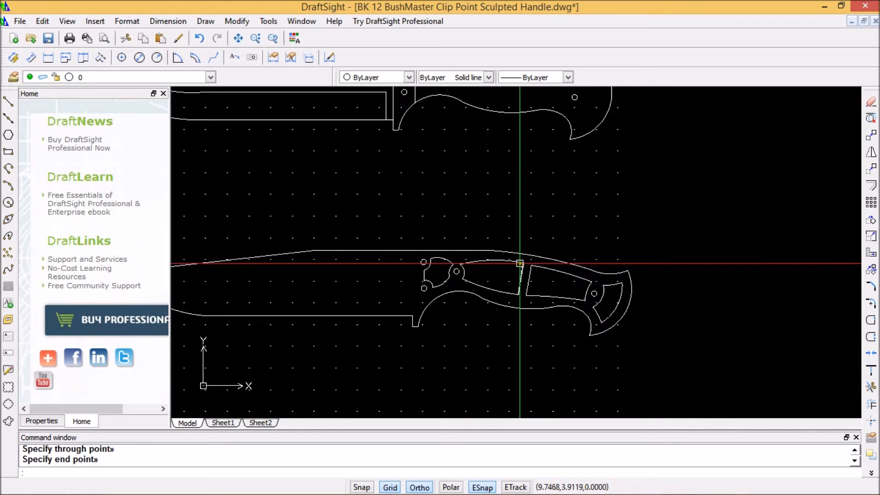
Step: Stretch the middle cutout's upper front corner slightly rearward, away from the hole, moving the shared end of its upper and front arcs together
click(522, 288)
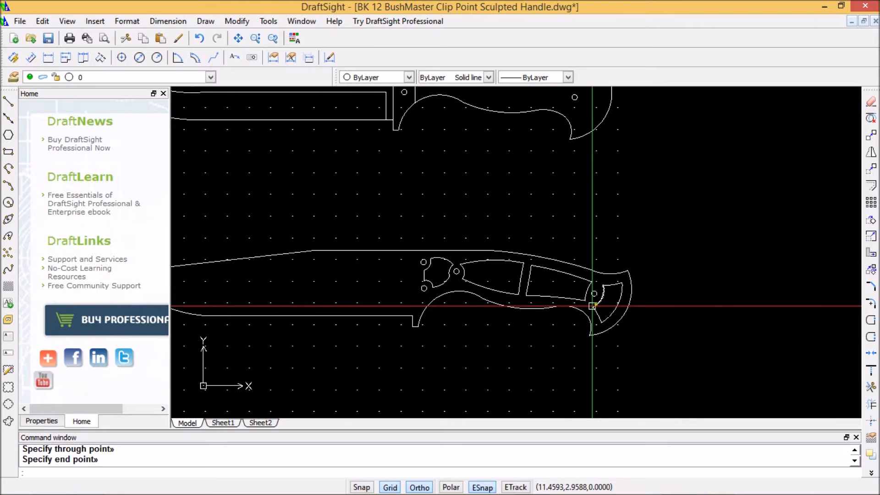
scroll(434, 280, up, 1)
scroll(468, 266, up, 3)
scroll(470, 253, up, 1)
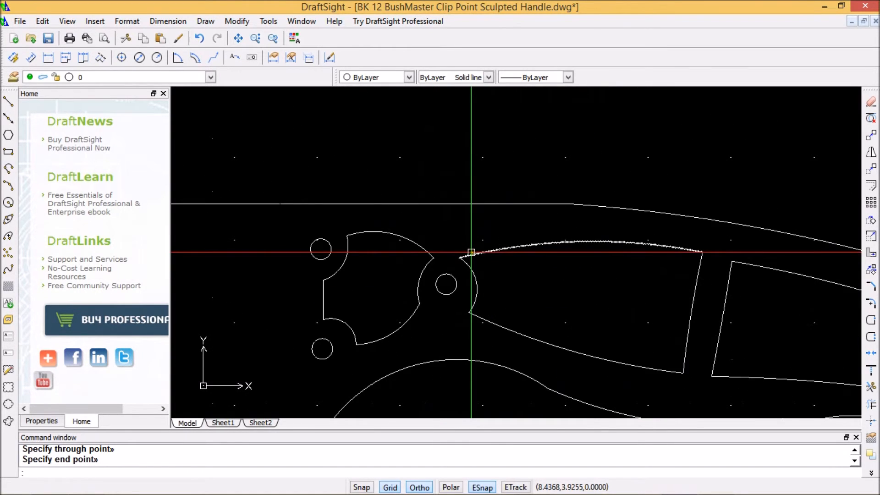
scroll(477, 252, up, 3)
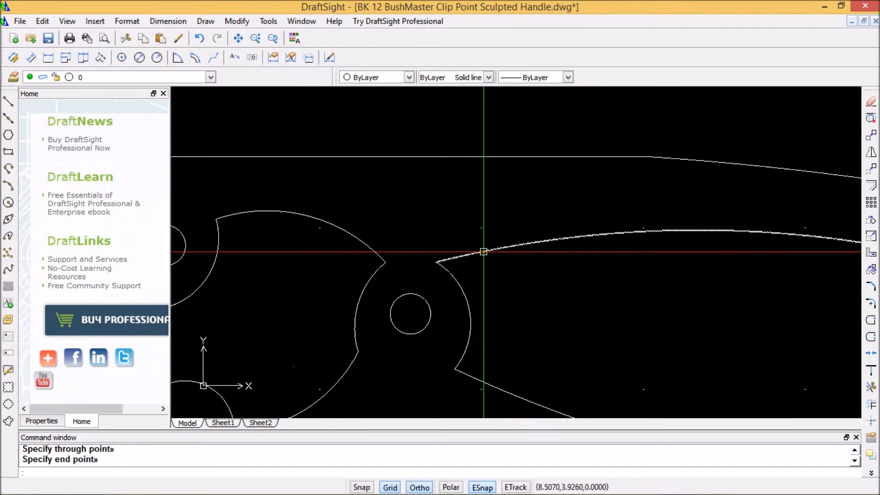
click(473, 253)
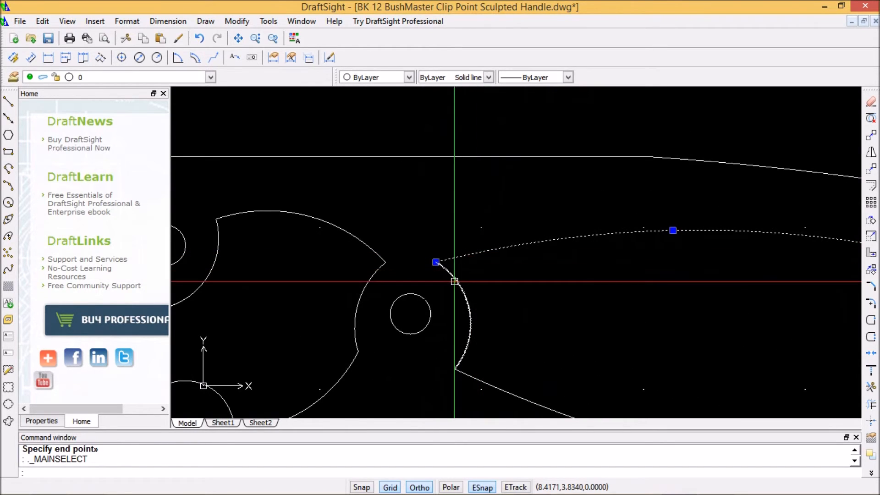
click(455, 281)
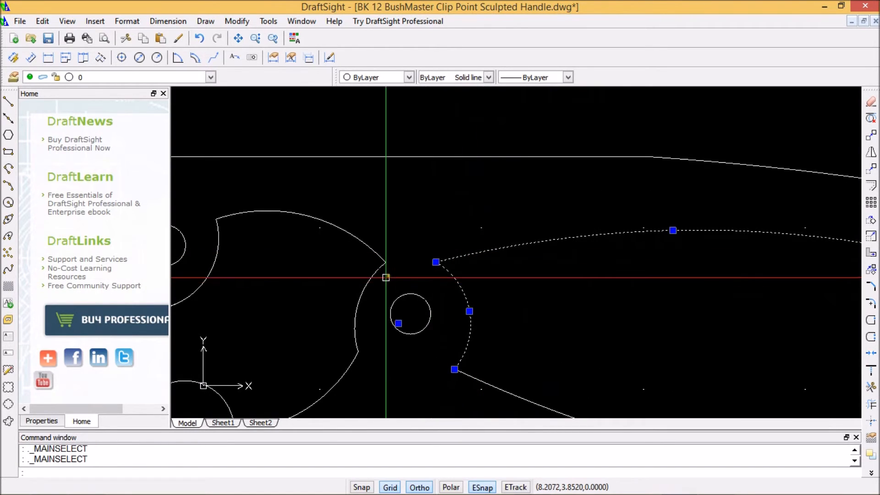
click(436, 262)
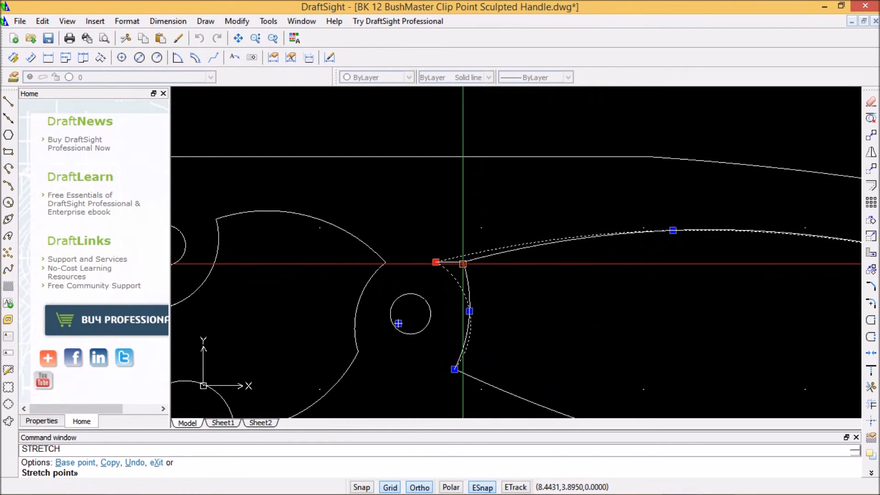
click(466, 263)
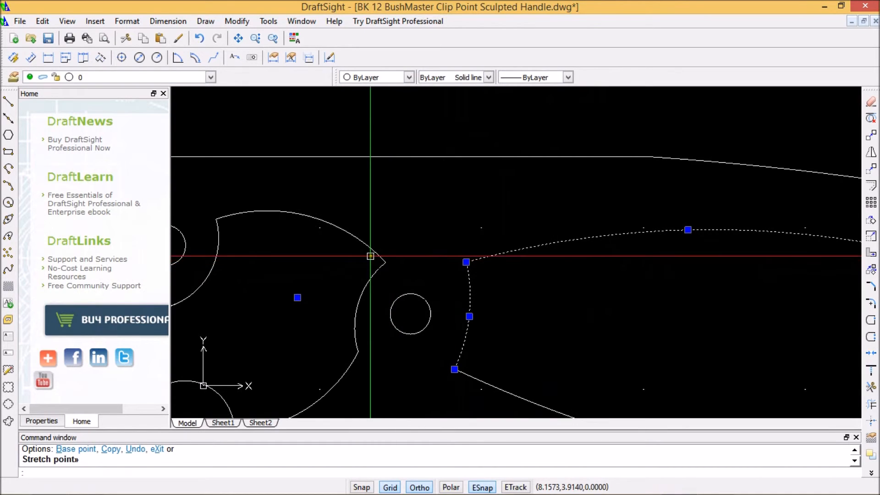
Step: Stretch the front cutout's upper rear corner slightly forward, away from the hole, moving the shared end of its upper and rear arcs together
click(369, 247)
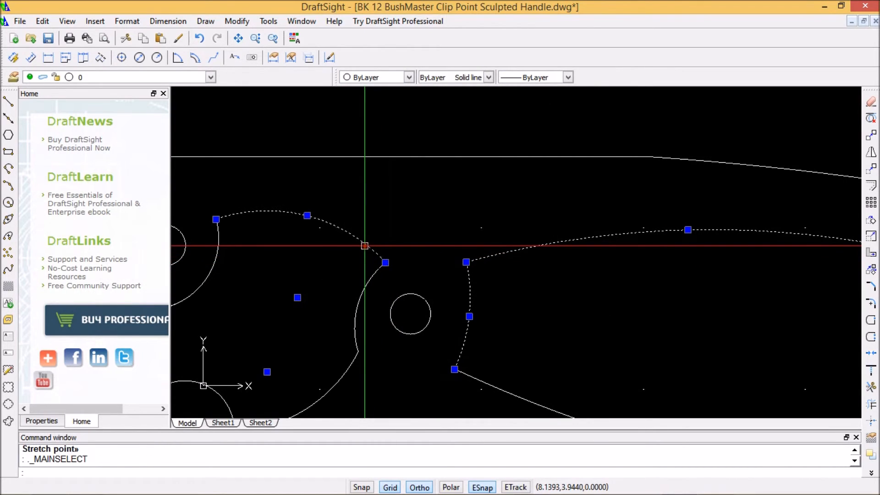
click(371, 281)
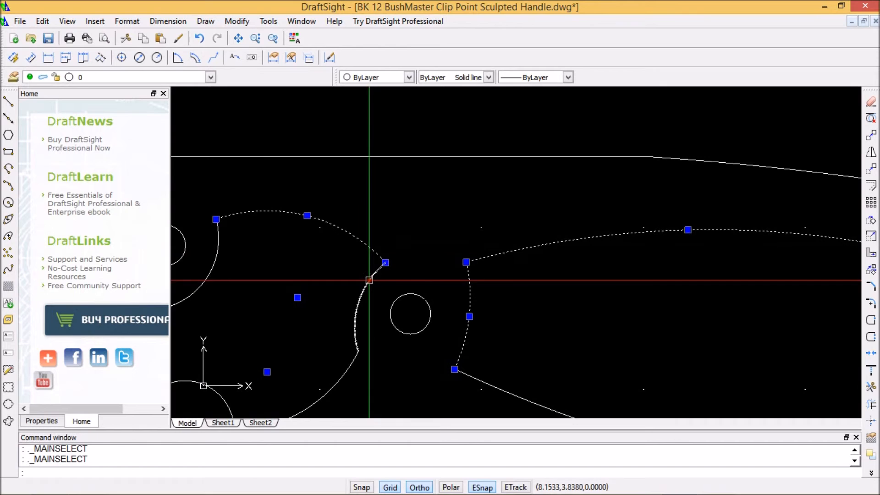
click(386, 262)
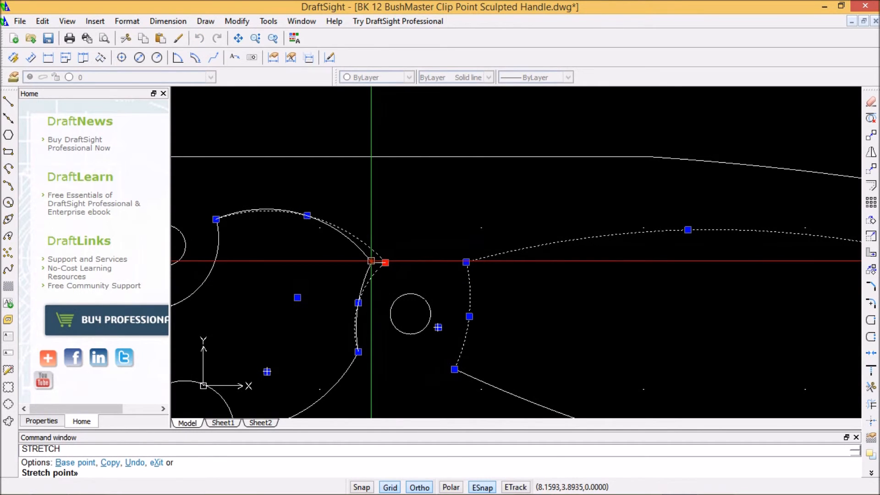
click(370, 262)
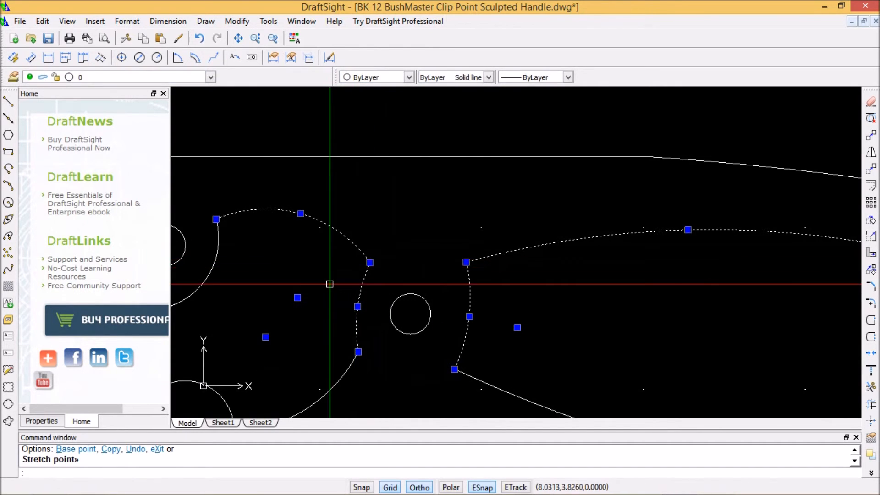
scroll(329, 283, down, 4)
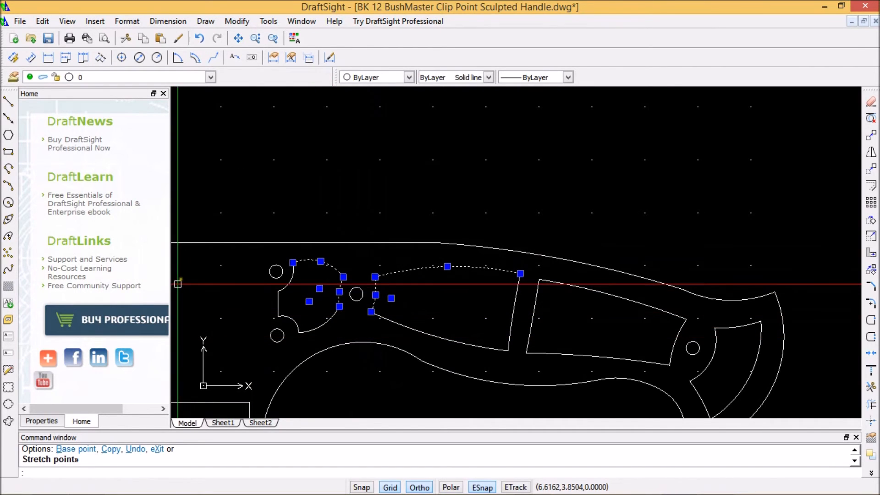
key(Escape)
Step: Examine the overall layout of the handle cutouts on the copied knife and compare it with the original drawing above
scroll(251, 303, down, 4)
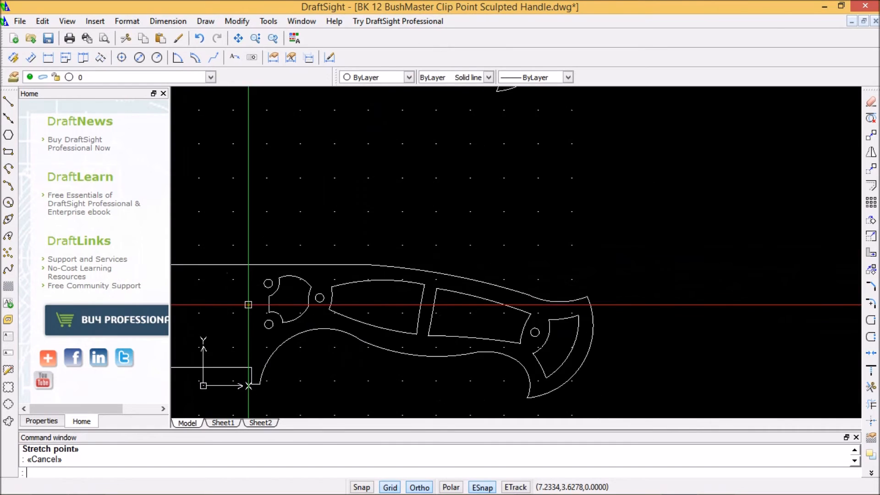
mouse_move(261, 245)
middle_down()
mouse_move(424, 240)
mouse_move(538, 193)
mouse_move(522, 181)
middle_up()
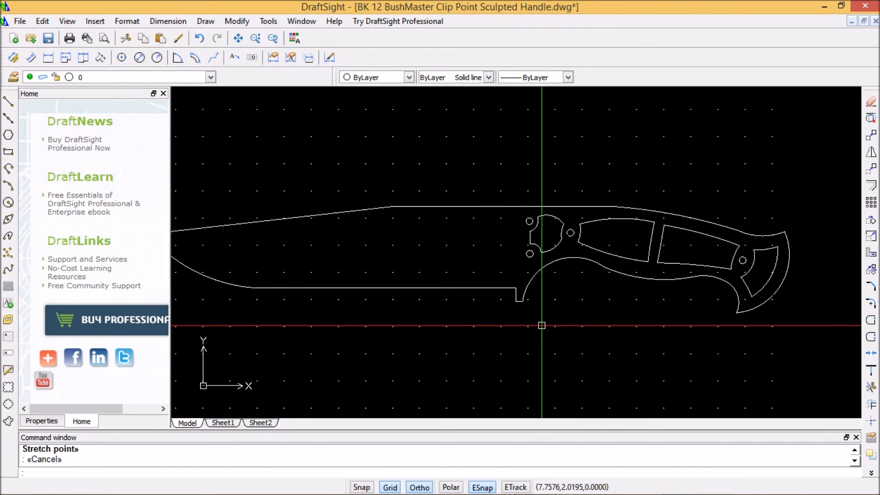
scroll(541, 325, down, 4)
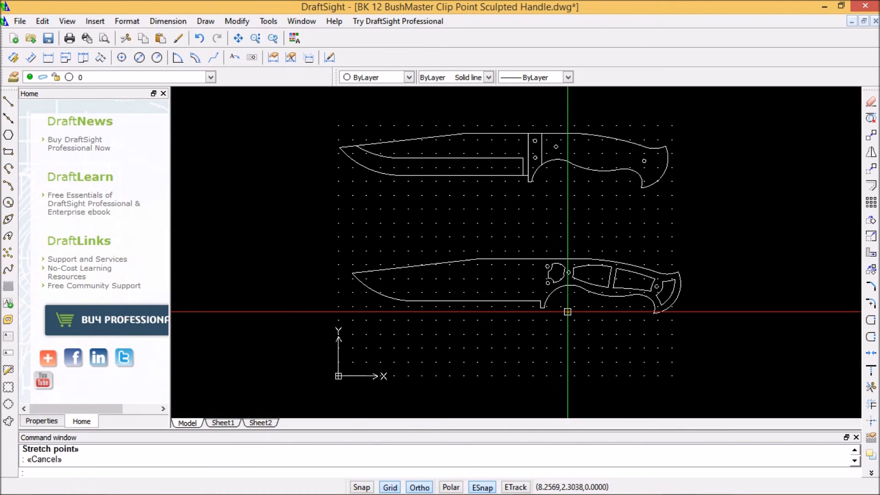
scroll(571, 317, up, 1)
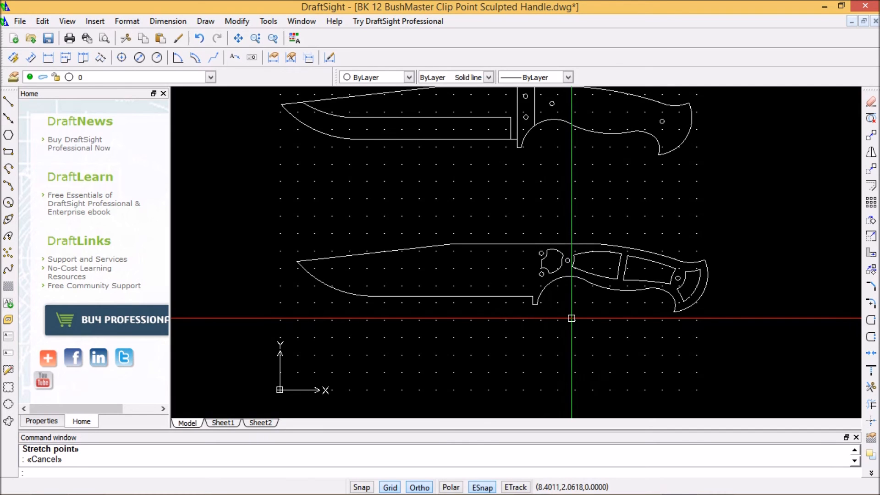
middle_drag(587, 325, 506, 308)
scroll(507, 308, down, 1)
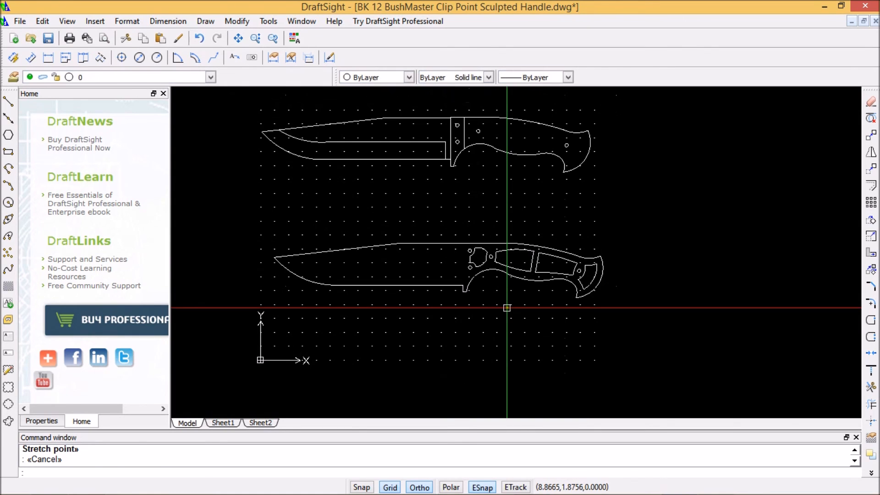
scroll(511, 304, up, 1)
scroll(514, 306, up, 1)
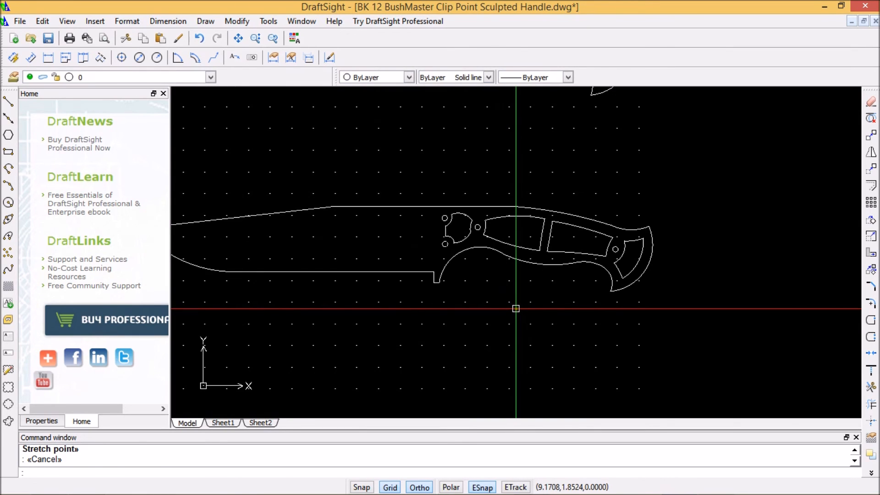
scroll(515, 307, down, 1)
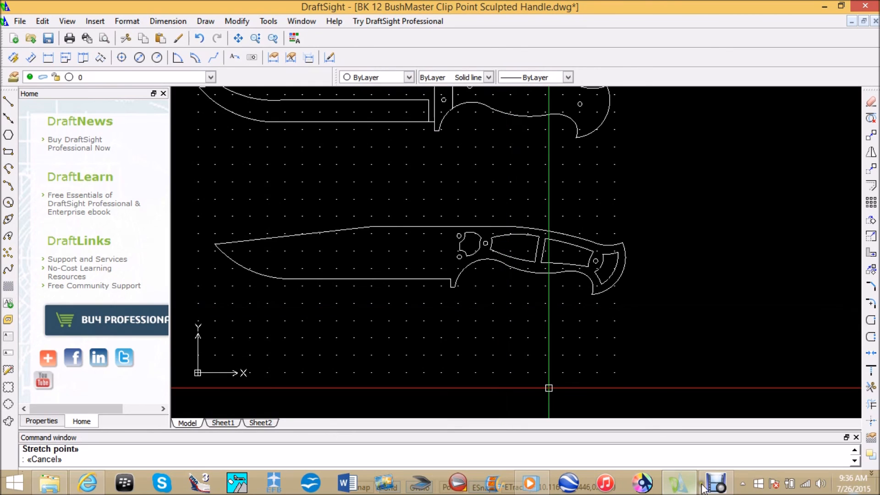
click(715, 483)
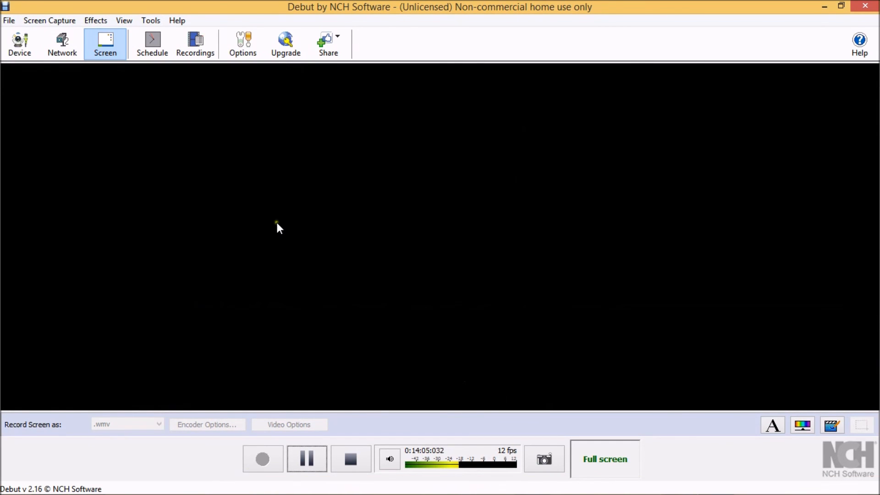
click(9, 21)
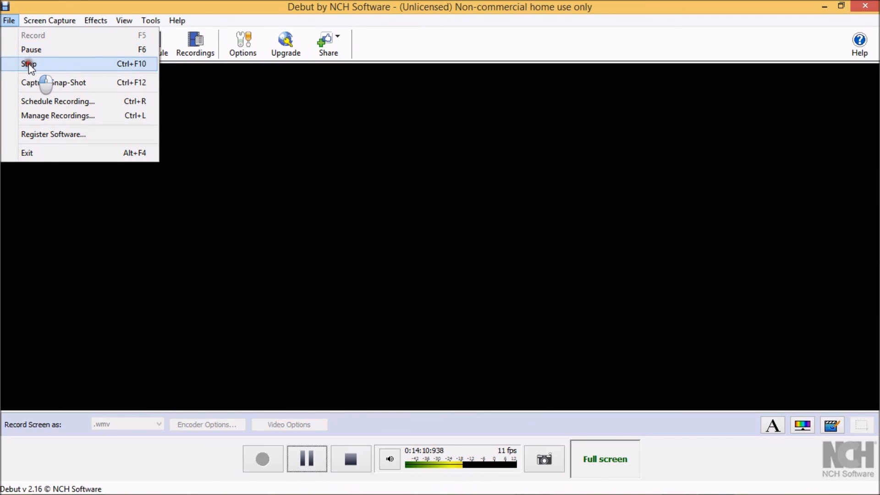